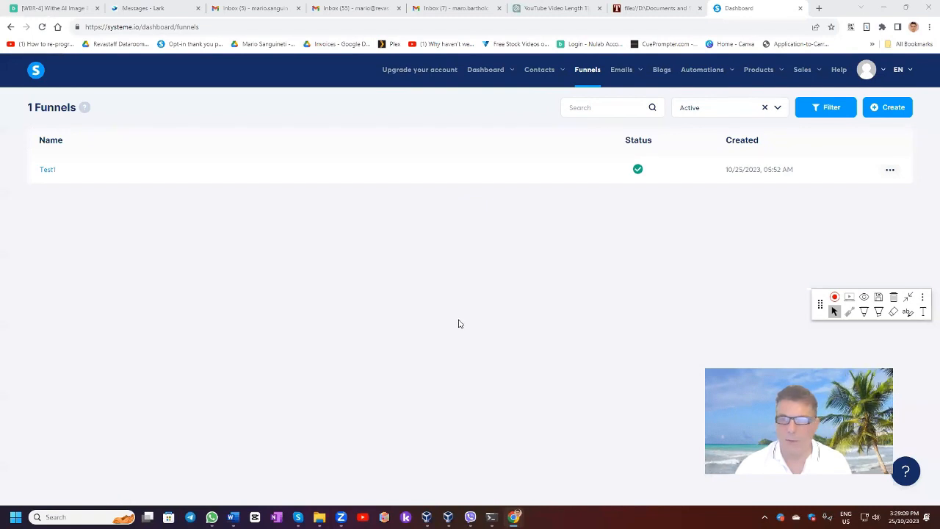
Create a funnel named AFunnel with the goal "Build an audience" and U.S. Dollar as its currency.
click(893, 108)
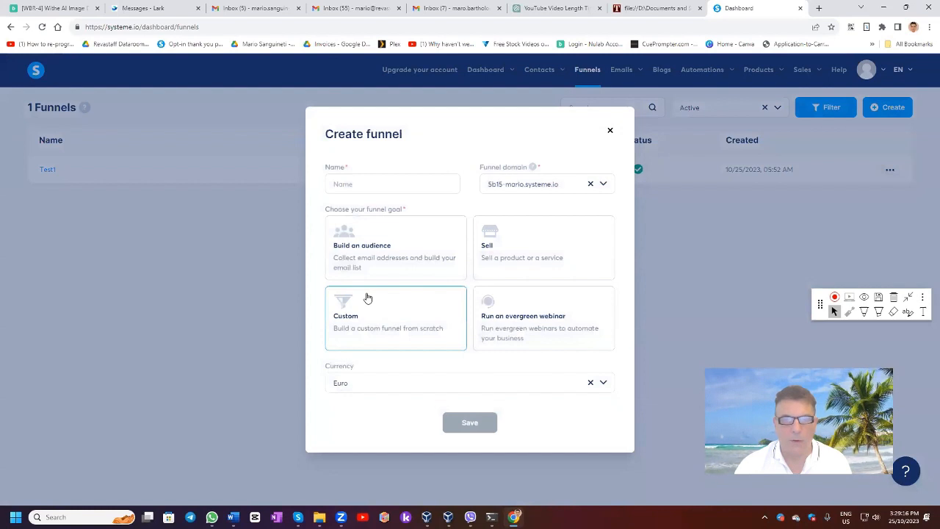
click(350, 183)
text(AFunnel)
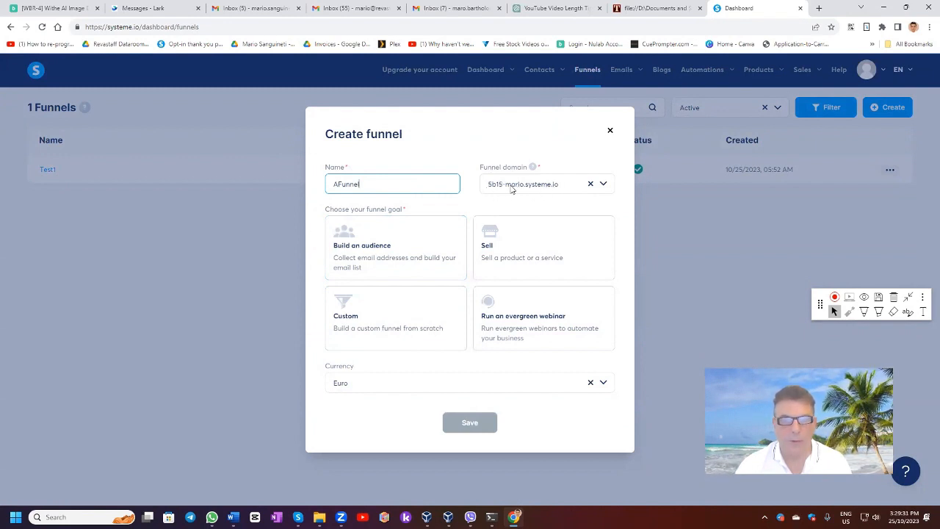
click(368, 250)
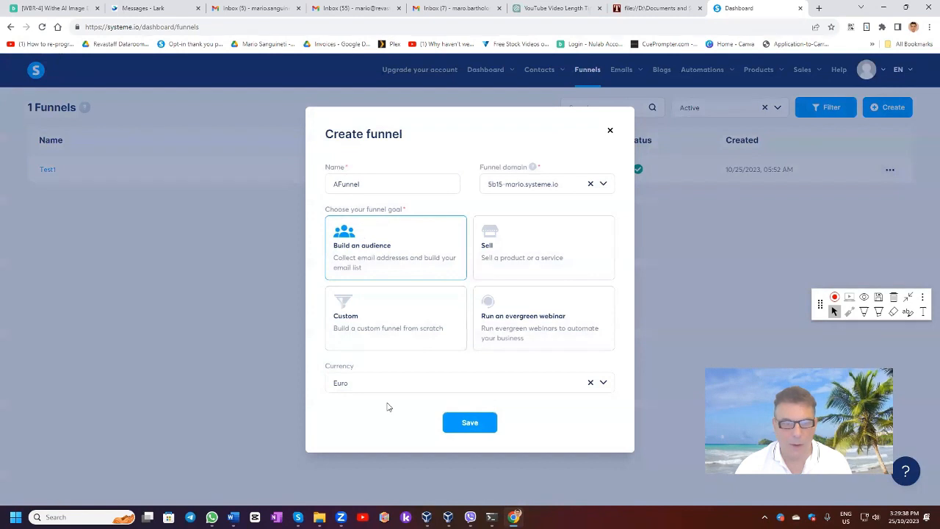
click(357, 386)
drag(353, 388, 315, 380)
text(u)
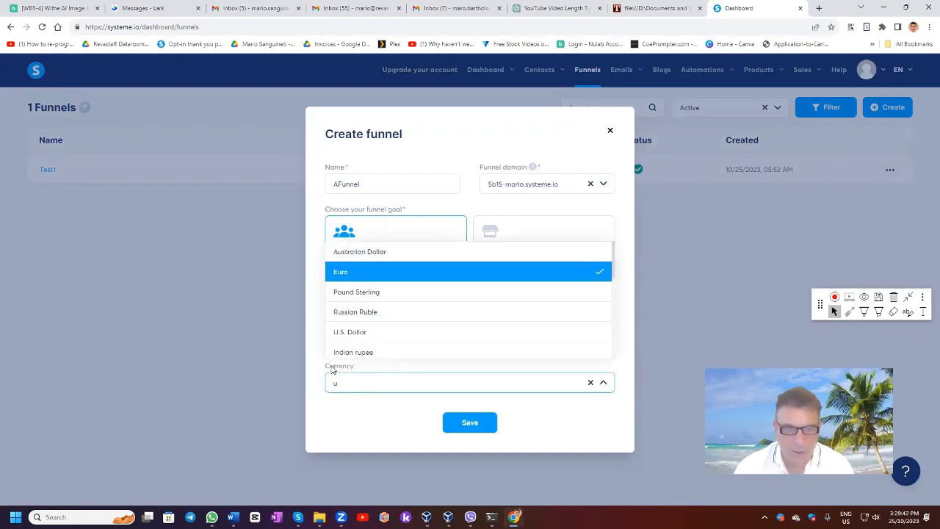
click(354, 332)
click(460, 426)
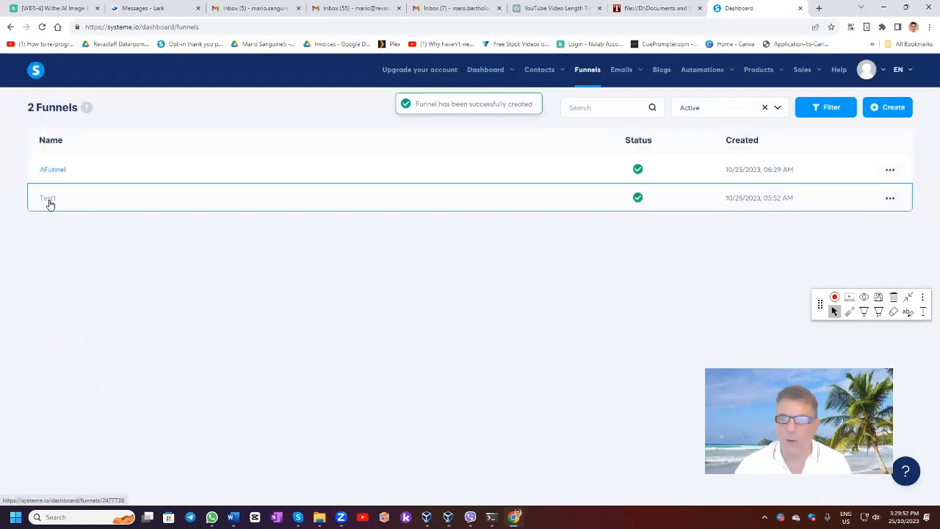
Review the funnel status filter options, the actions available for each listed funnel, and AFunnel's settings.
click(777, 108)
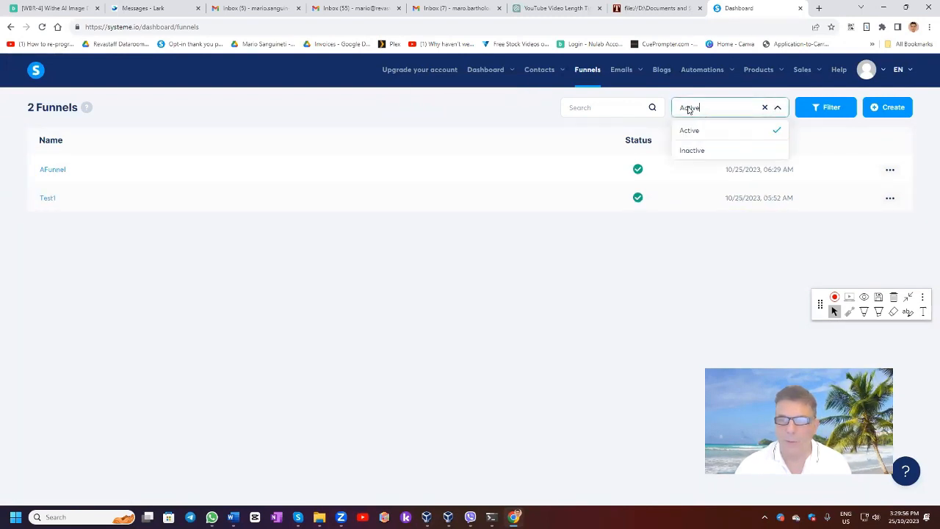
click(540, 141)
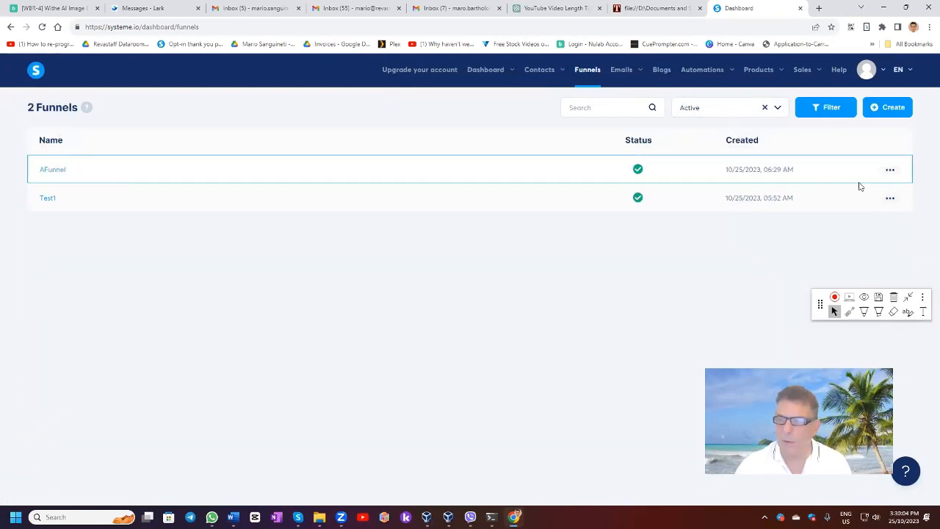
mouse_move(888, 171)
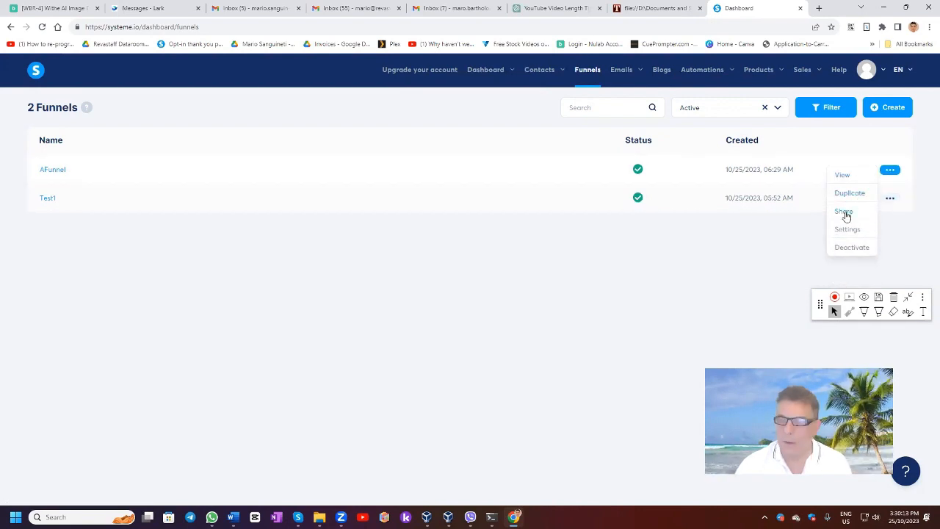
click(846, 229)
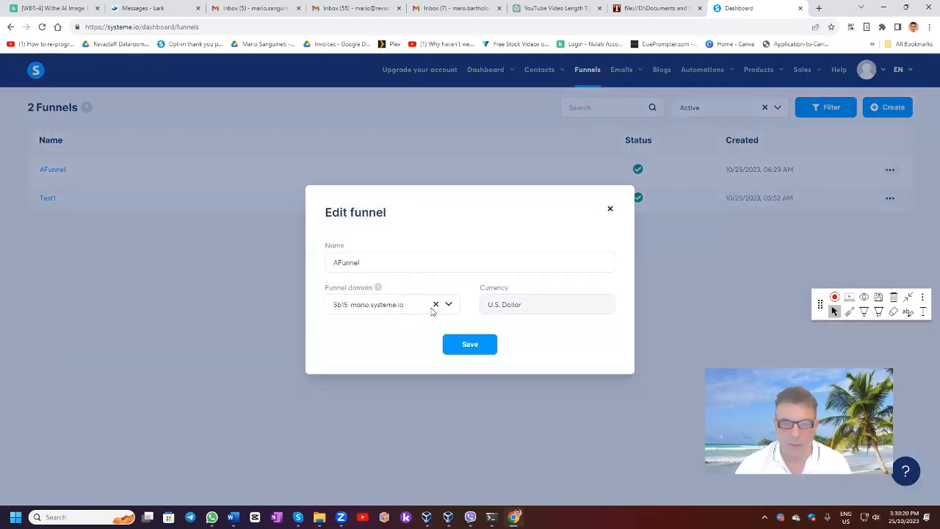
click(610, 210)
click(889, 198)
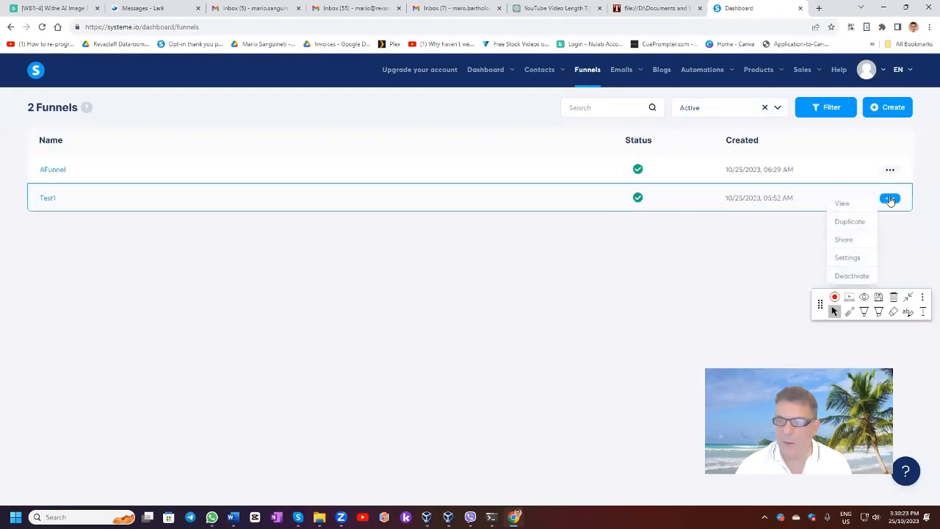
click(777, 109)
click(778, 109)
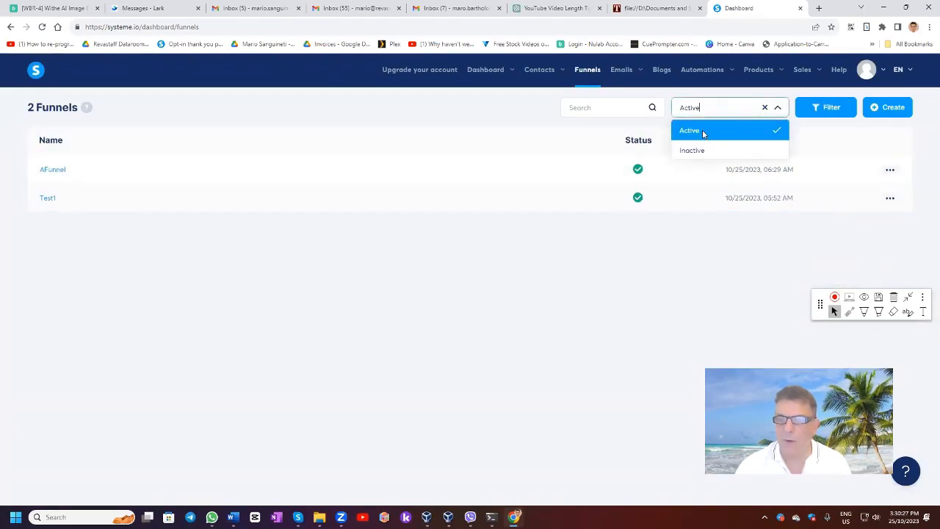
click(678, 266)
Open AFunnel and browse the first two pages of templates offered for its squeeze page.
click(48, 169)
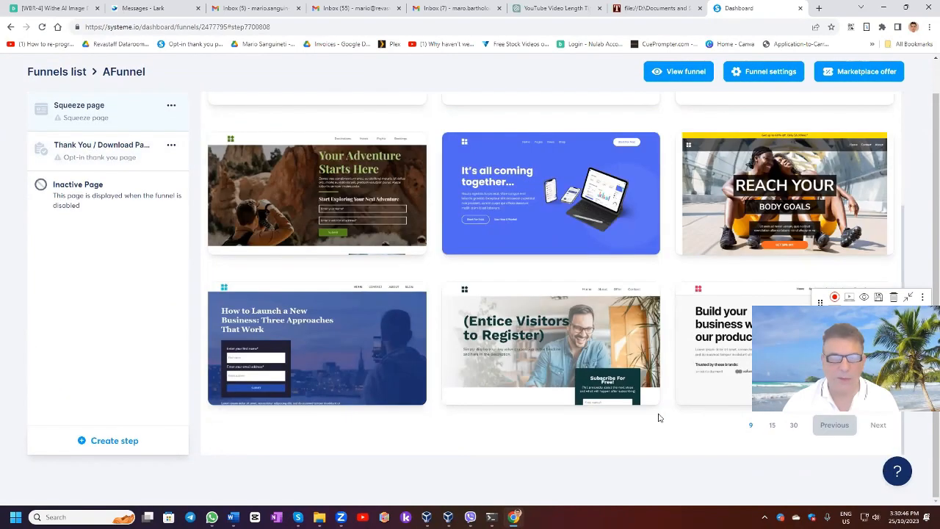
scroll(566, 395, up, 3)
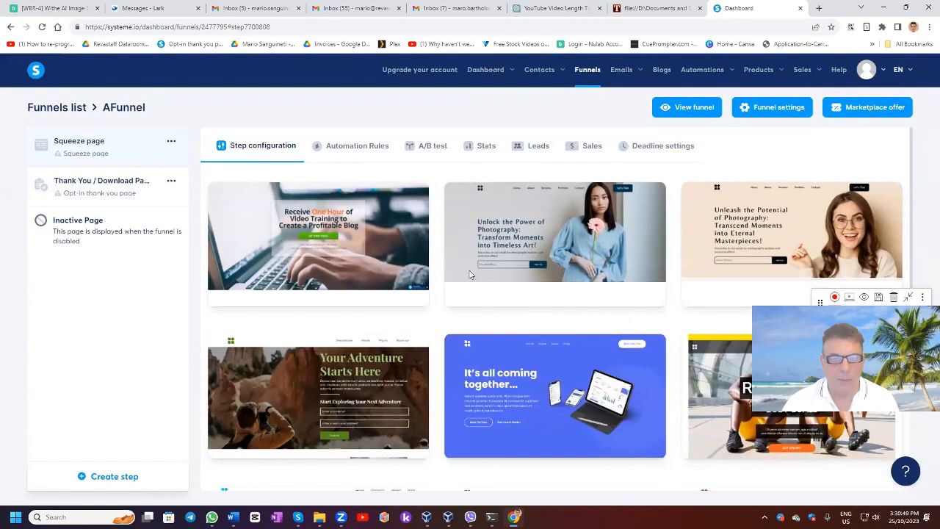
scroll(562, 346, down, 3)
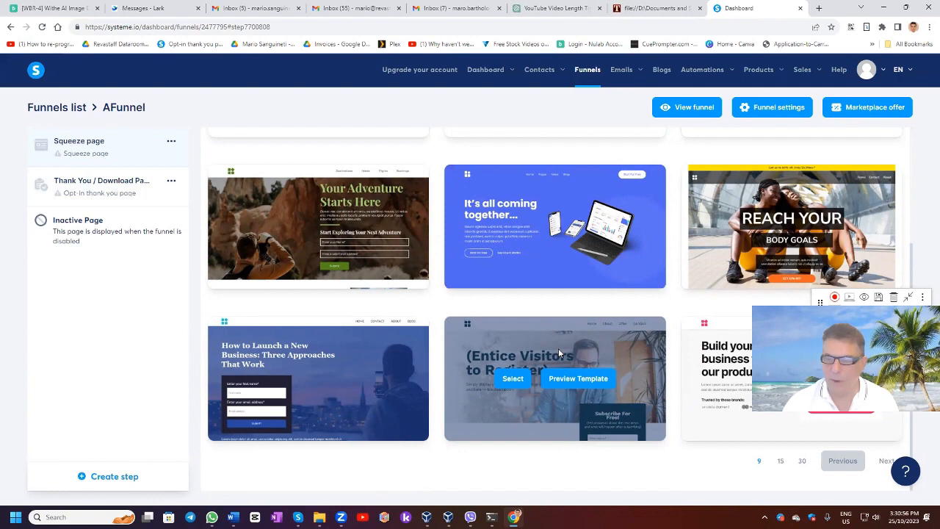
click(885, 461)
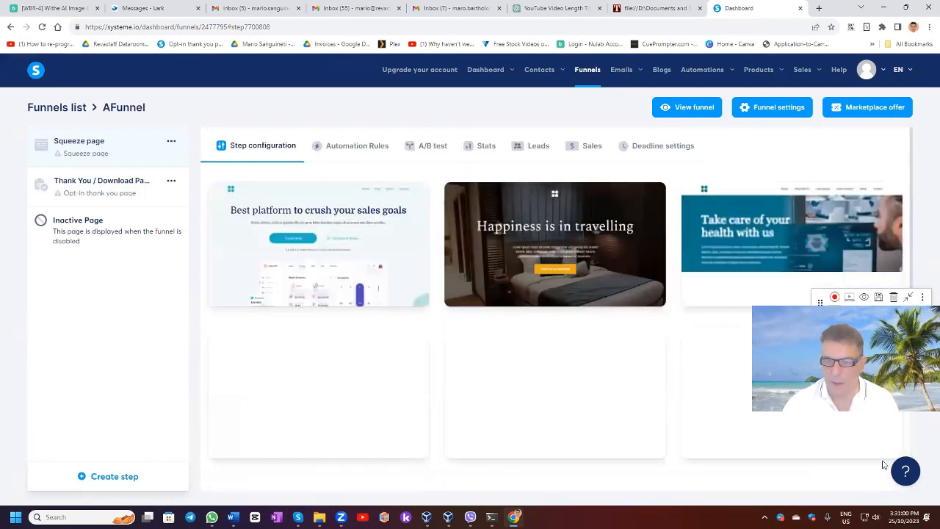
scroll(882, 467, down, 3)
scroll(588, 397, down, 1)
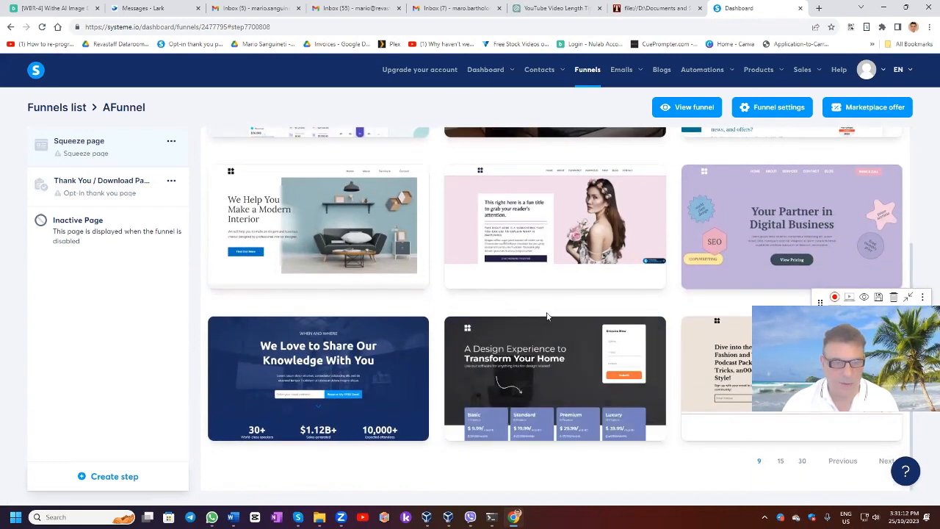
scroll(547, 316, up, 3)
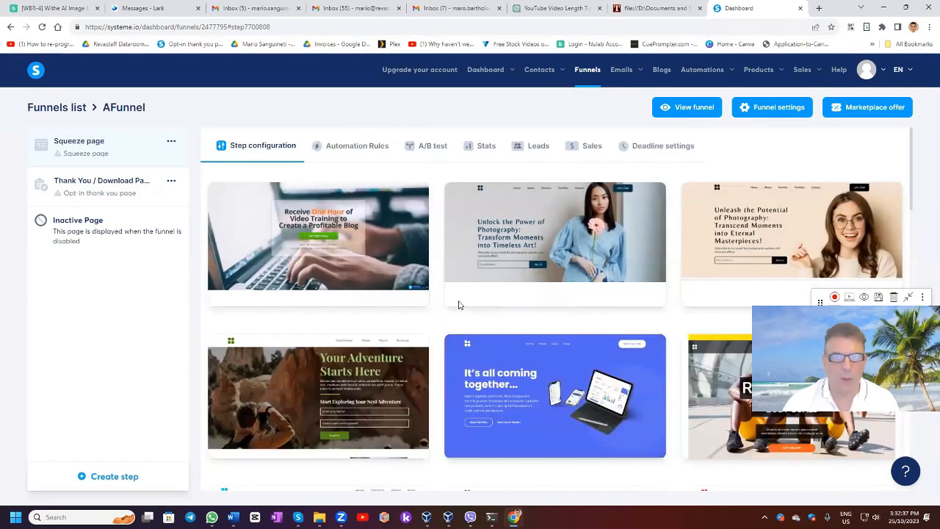
Preview the "Receive One Hour of Video Training to Create a Profitable Blog" template and select it for the squeeze page.
mouse_move(369, 226)
click(355, 244)
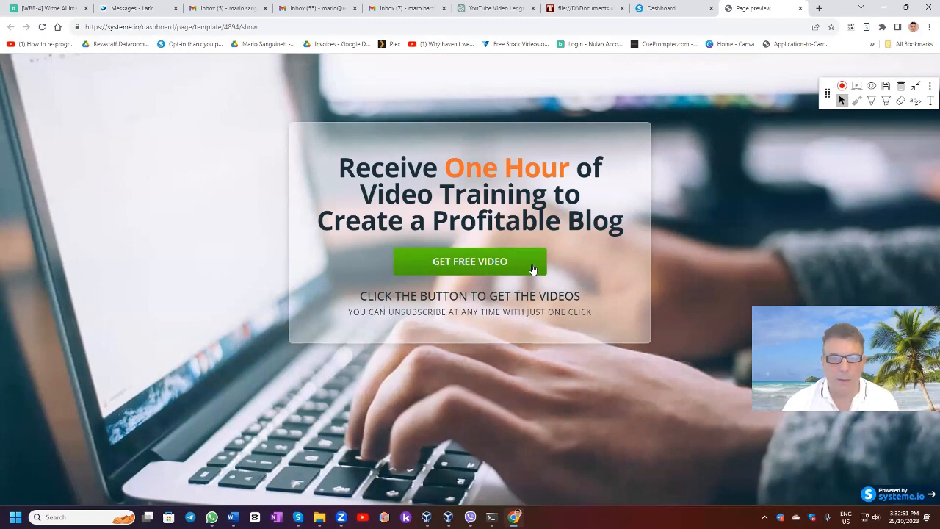
click(801, 8)
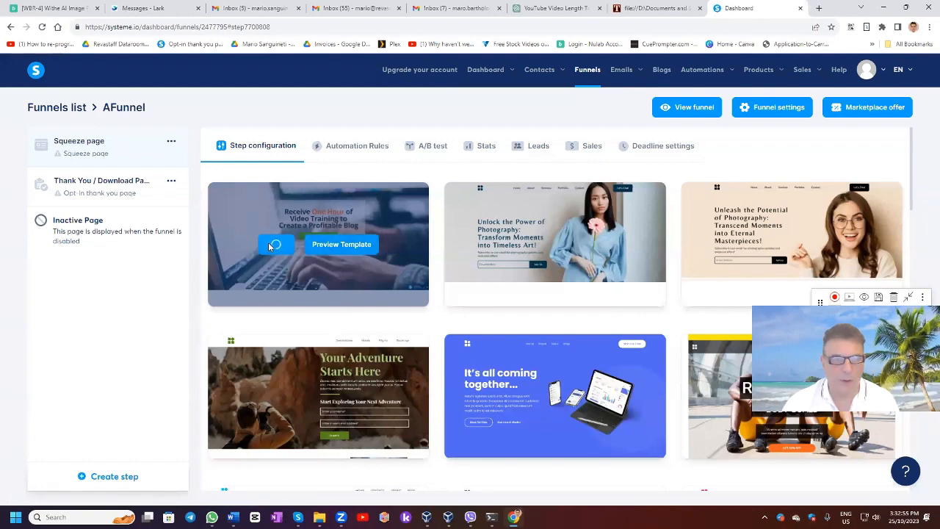
click(270, 247)
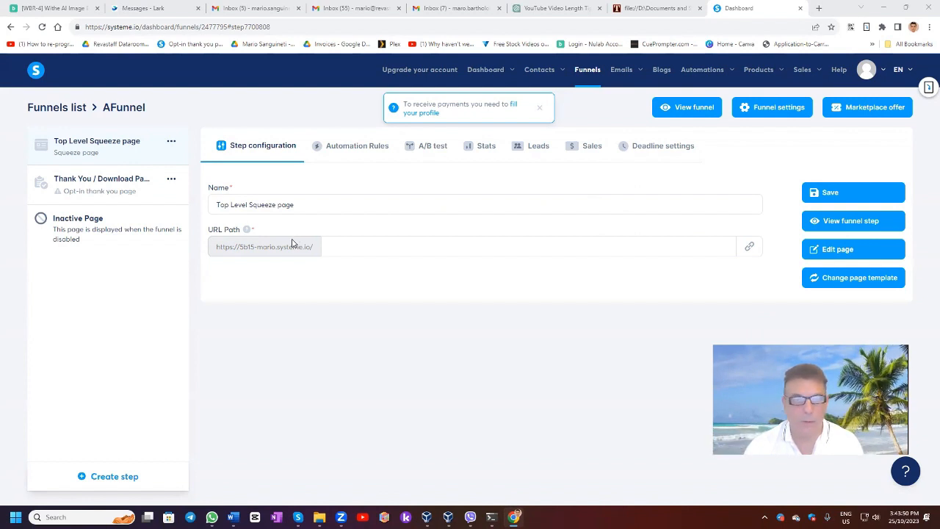
View the live version of the Top Level Squeeze page step and close it again.
click(830, 222)
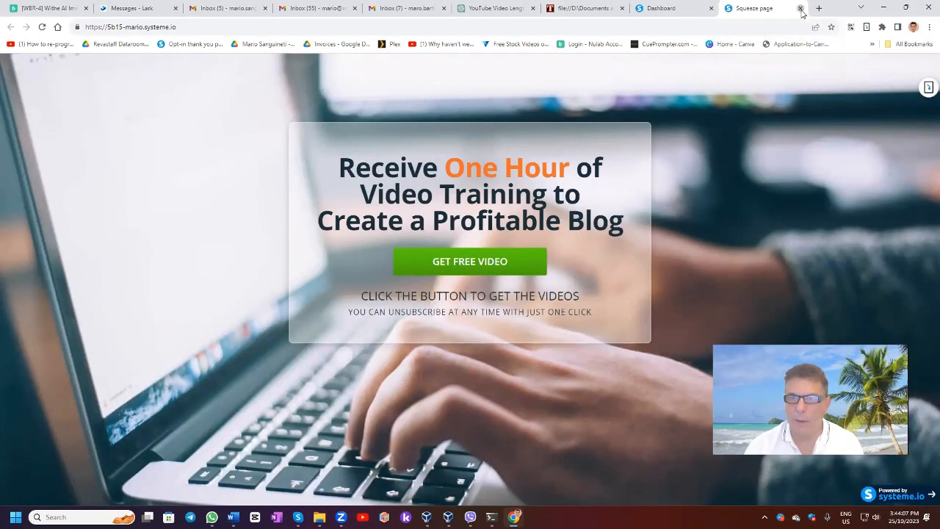
click(801, 8)
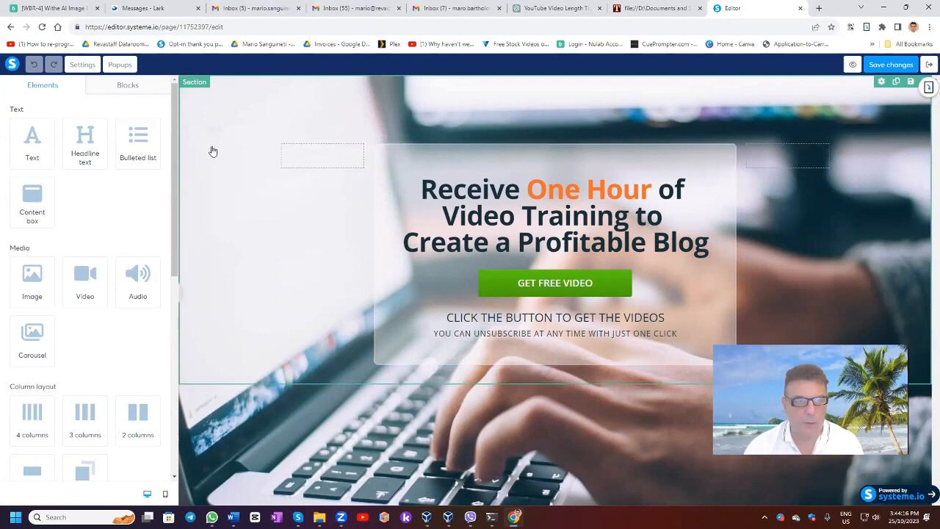
Replace the page's background image with the previously uploaded hd-wallpaper-gb2b240fb3_1920.jpg in the page settings.
click(82, 64)
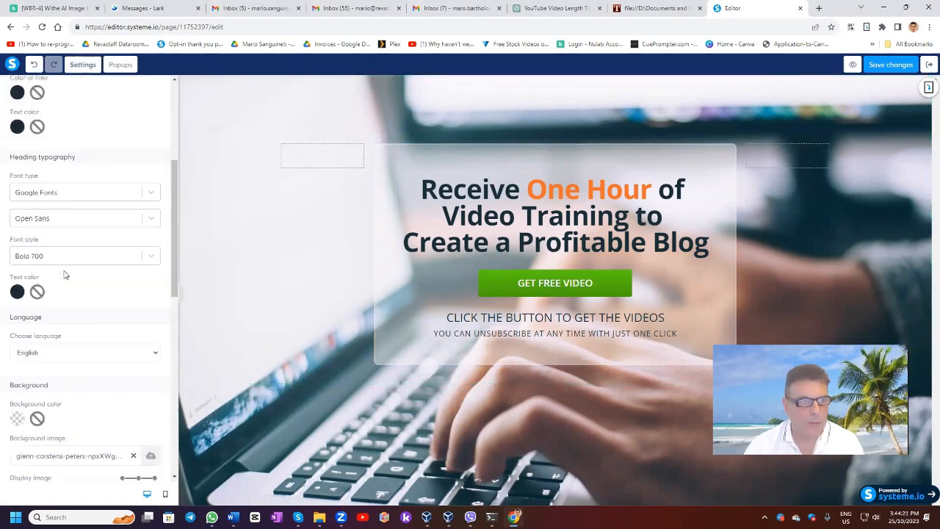
scroll(74, 250, down, 5)
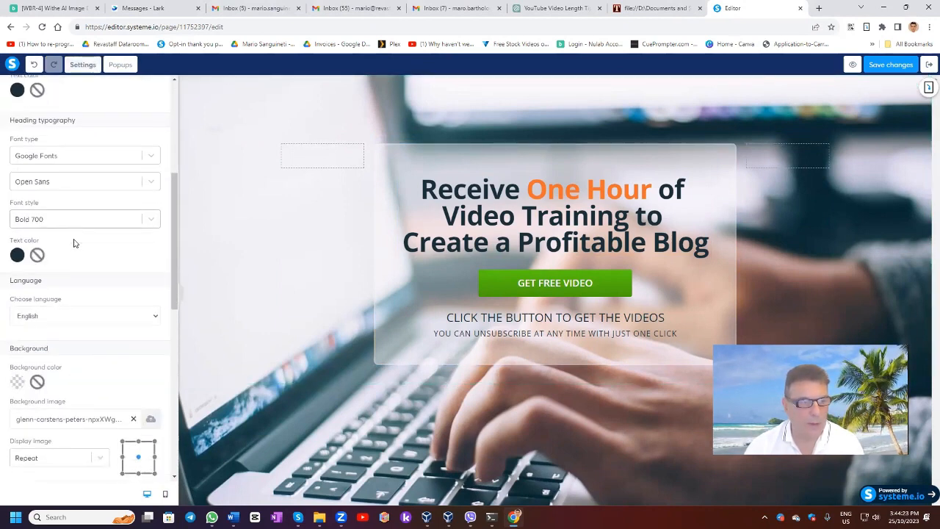
click(148, 296)
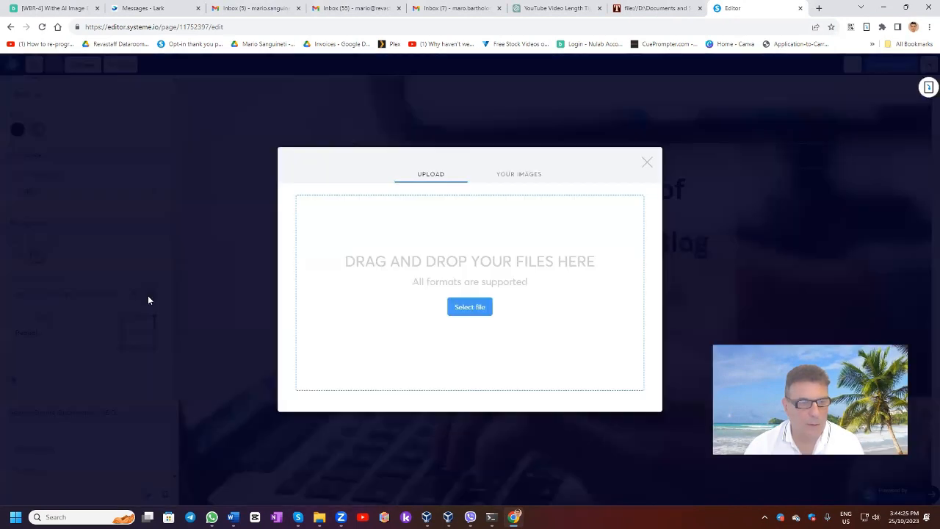
click(519, 174)
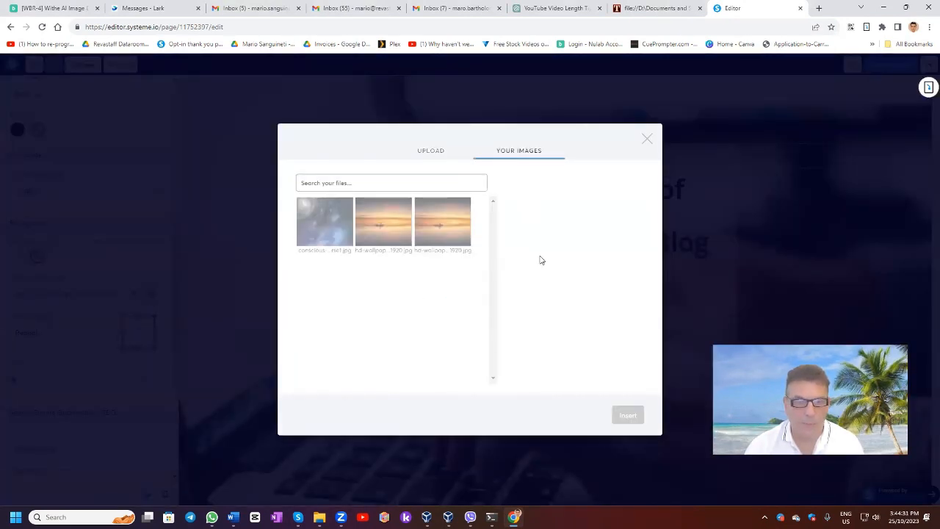
click(384, 234)
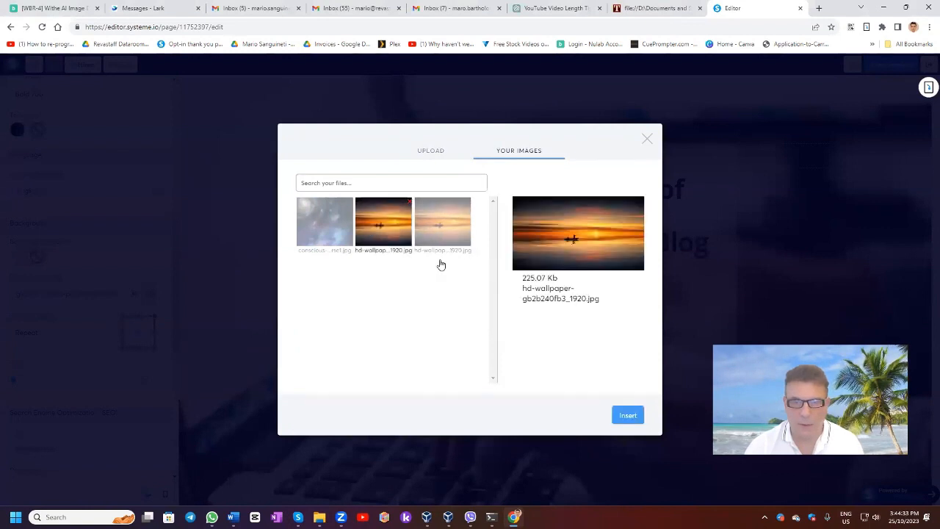
click(629, 416)
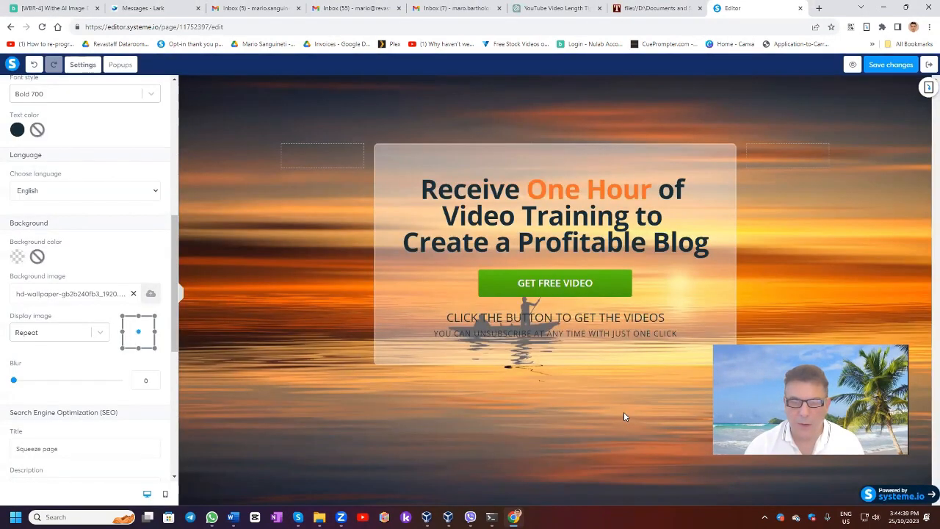
Replace the headline text with "CLick beloe to get your Free E-Book and Gift".
click(428, 192)
drag(422, 189, 709, 249)
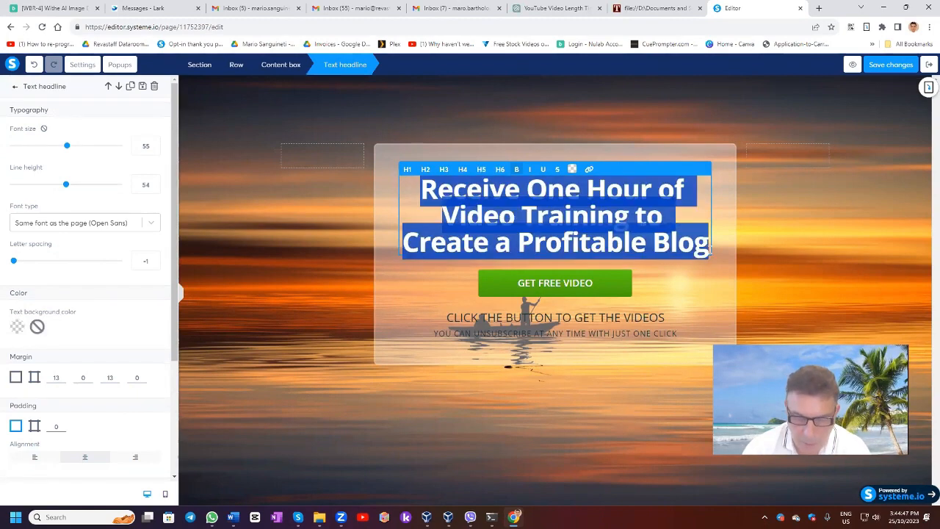
text(CLick beloe )
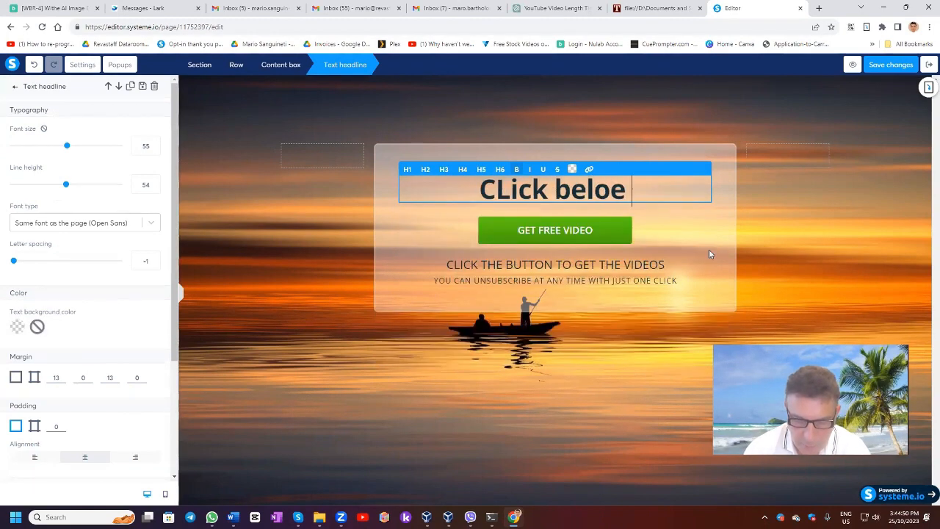
text(to get your)
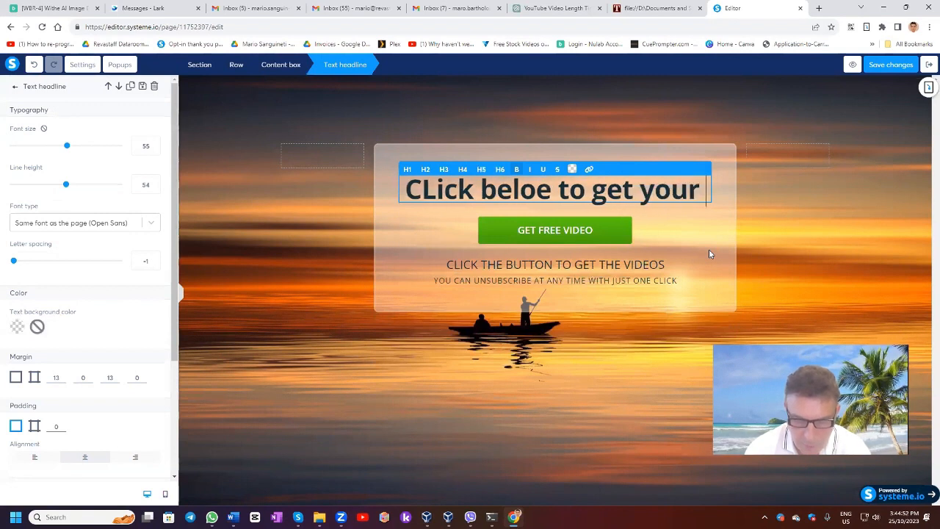
text( Free E)
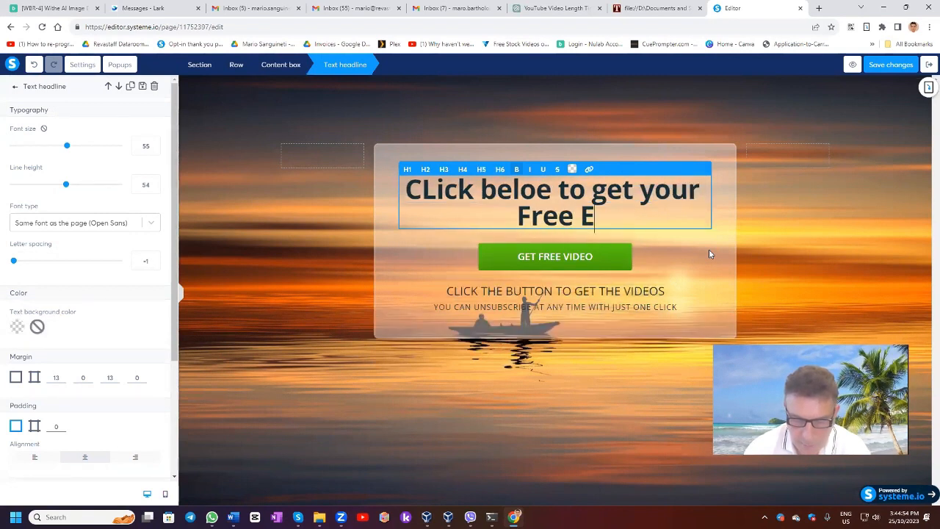
text(-Book and Gift)
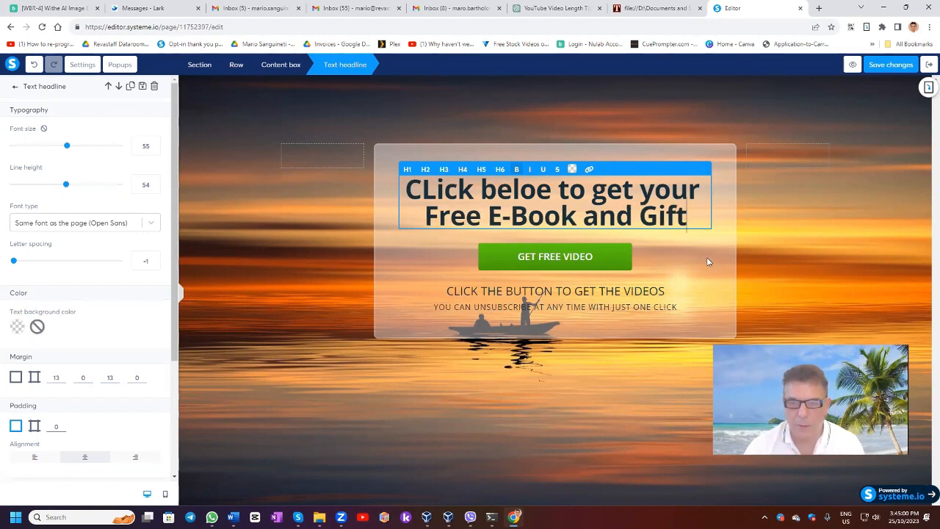
click(706, 261)
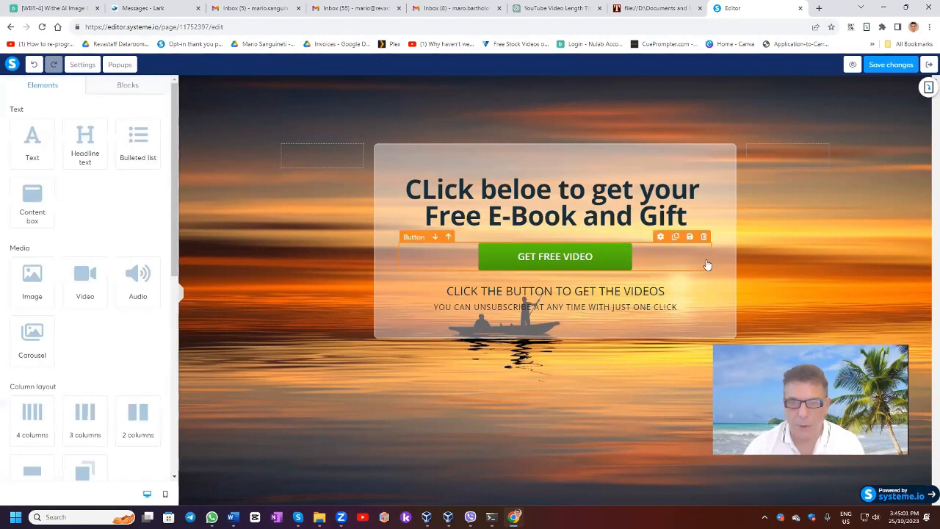
Delete the "GET FREE VIDEO" button and the "CLICK THE BUTTON TO GET THE VIDEOS" text from the content box.
click(703, 237)
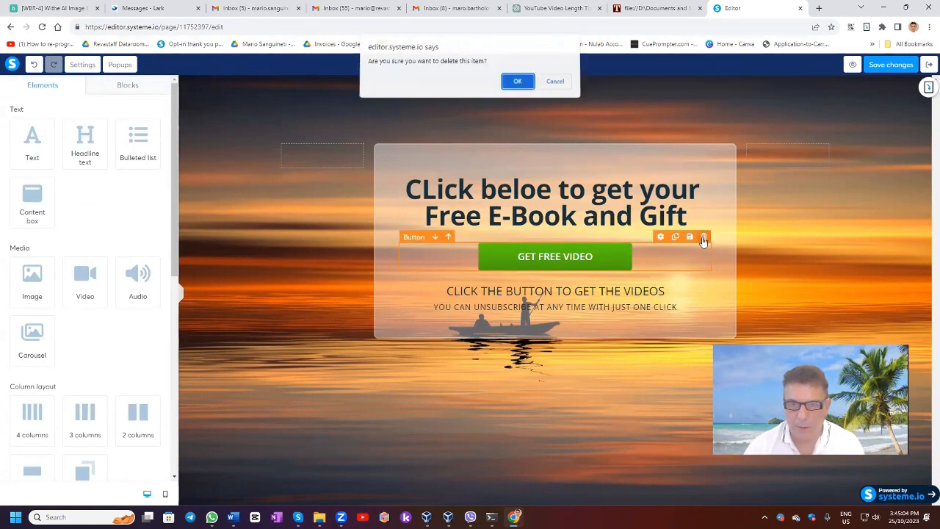
key(Return)
click(645, 250)
click(688, 269)
click(645, 250)
click(704, 236)
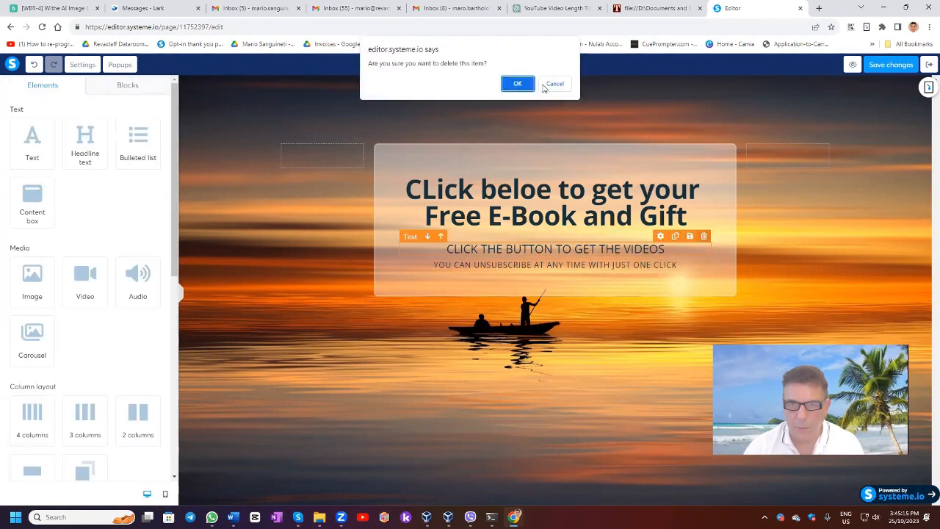
key(Return)
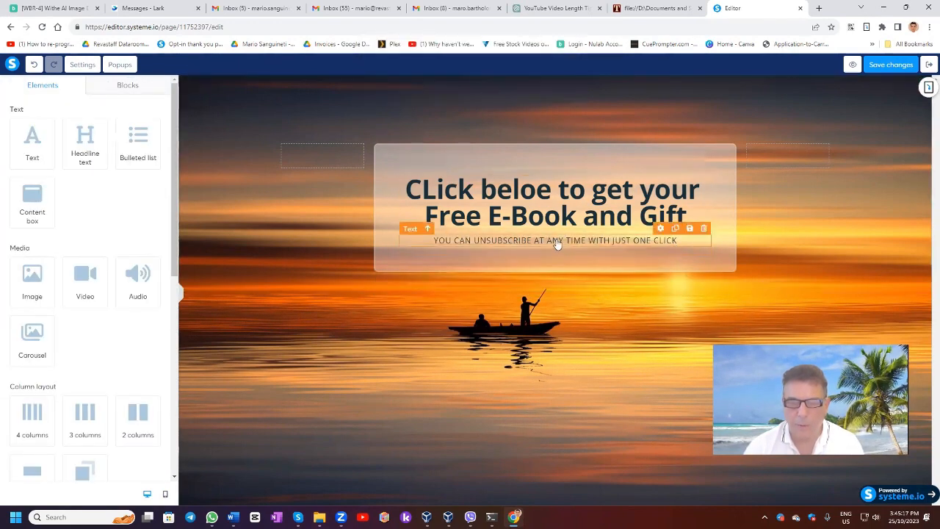
Correct the headline text to "Click below to get your Free E-Book and Gift".
click(532, 195)
drag(536, 192, 544, 190)
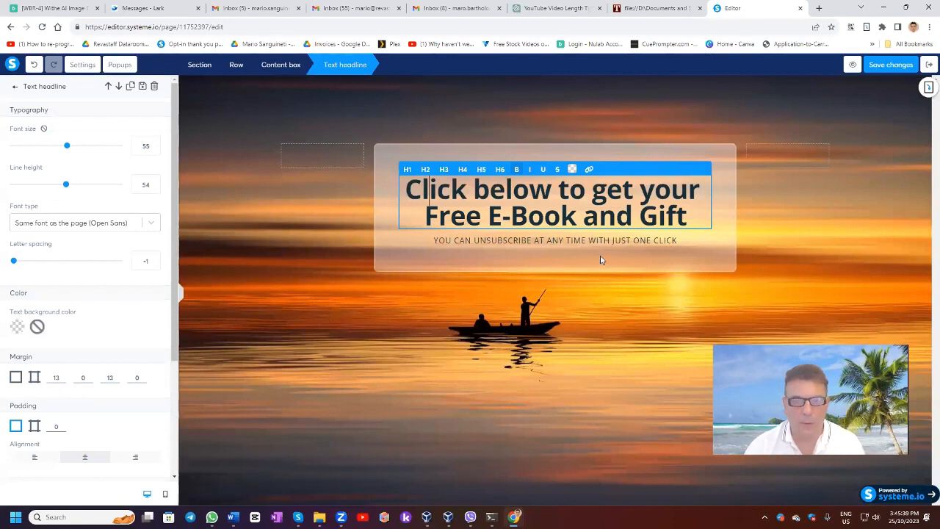
click(15, 87)
Add a form input inside the content box directly under the headline and set its input type to Email.
scroll(47, 221, down, 5)
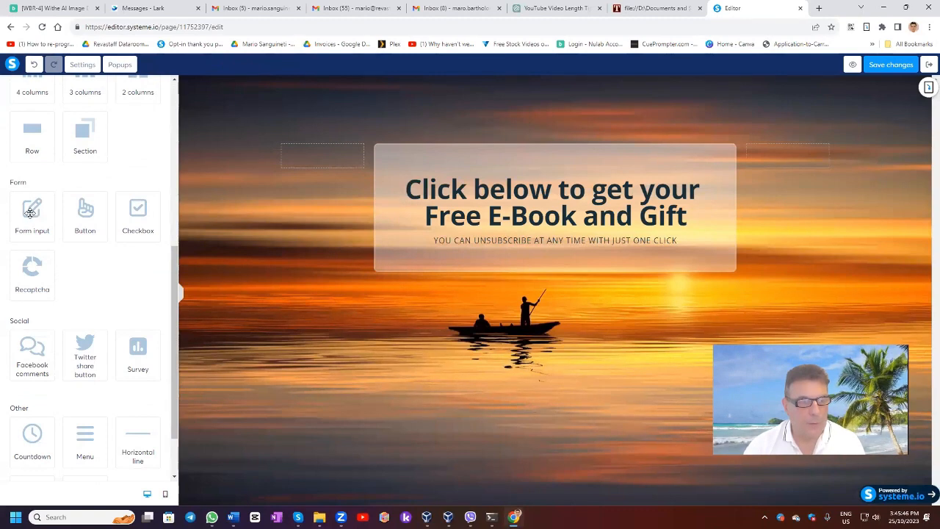
click(29, 212)
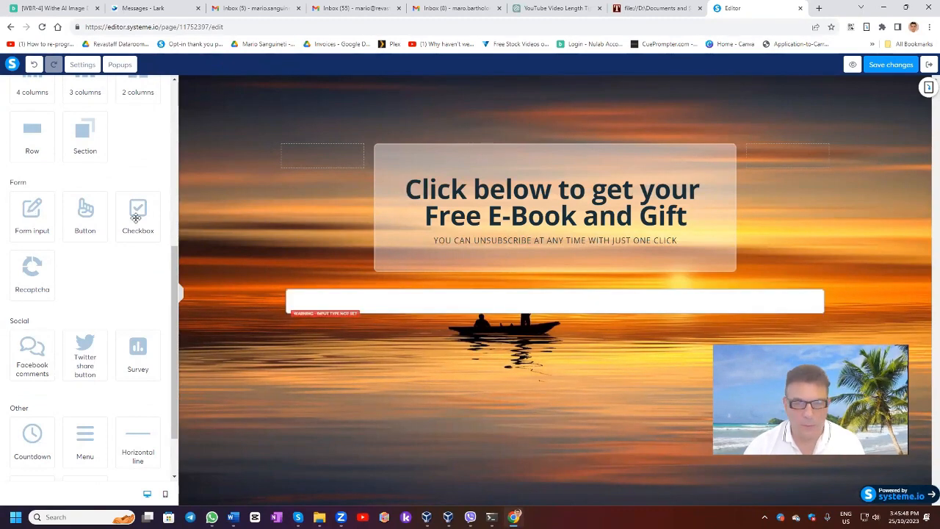
drag(689, 248, 689, 243)
drag(577, 266, 544, 246)
click(541, 258)
click(93, 126)
click(39, 171)
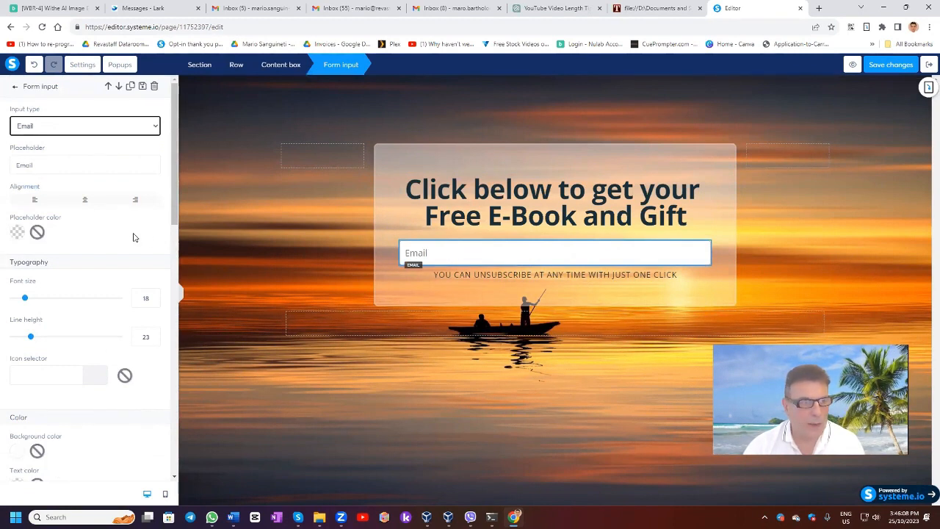
Set the email field's placeholder to "Pkease Enter your Email" and its font size to 17.
drag(52, 166, 1, 165)
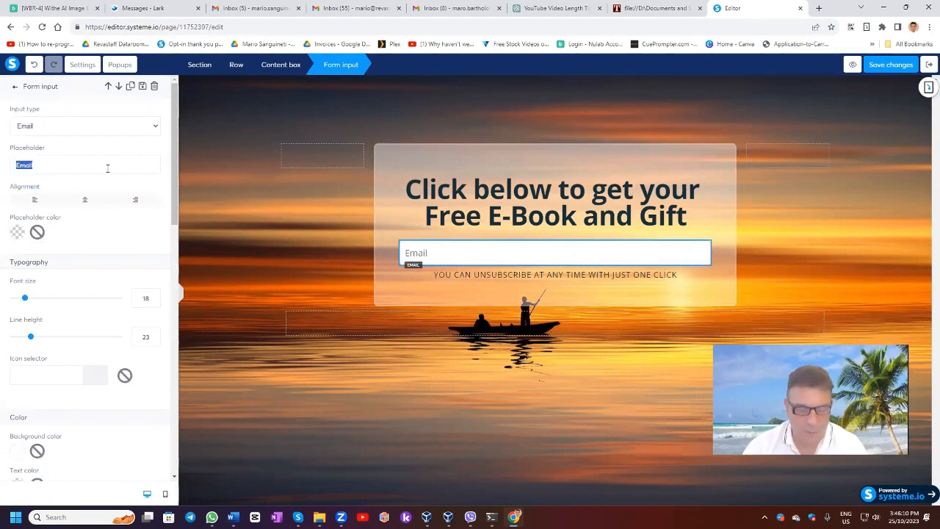
text(Pkease Enter your)
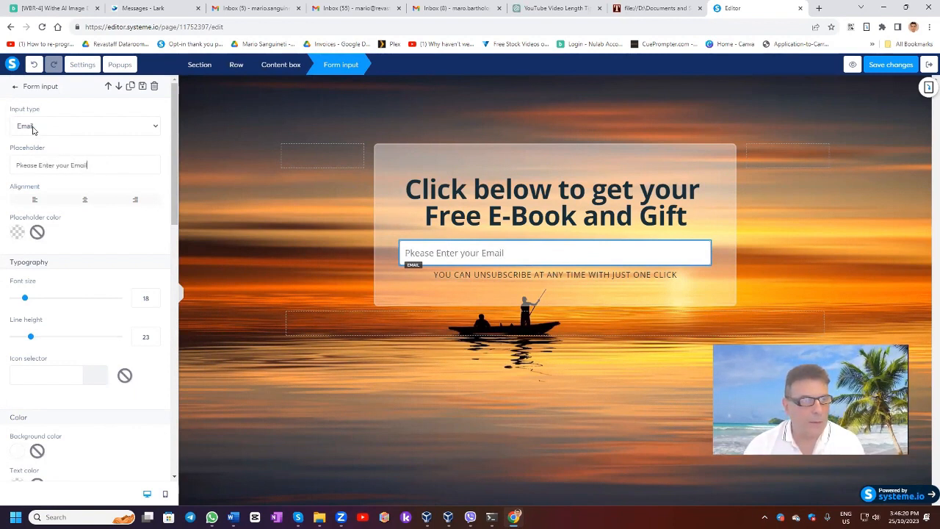
scroll(46, 182, down, 1)
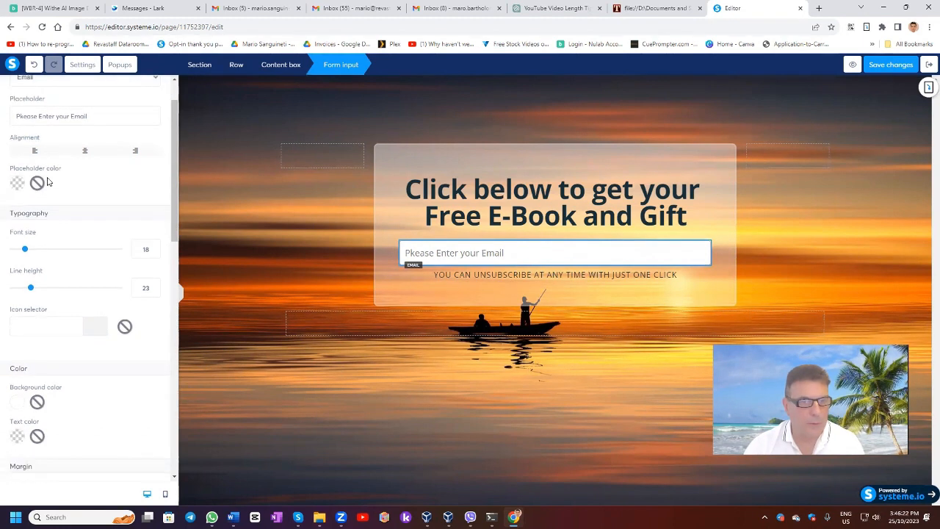
drag(26, 250, 25, 251)
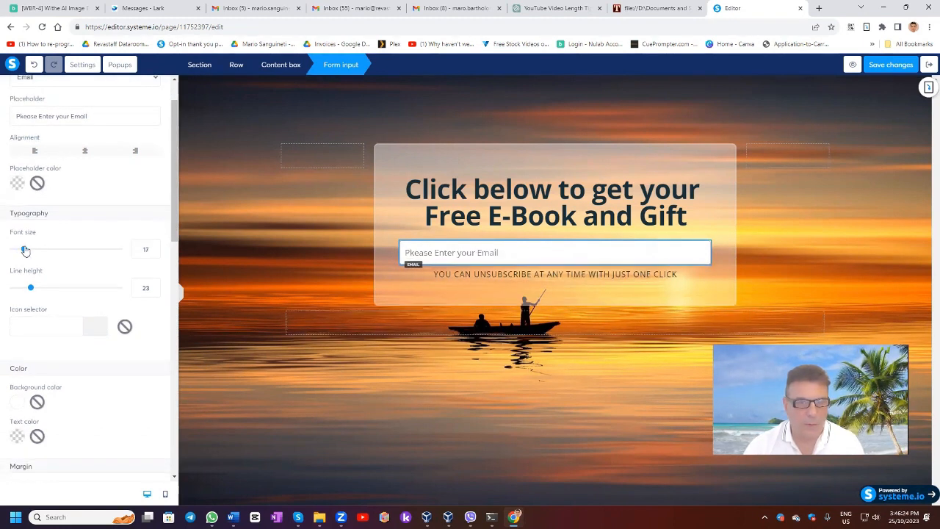
scroll(51, 237, down, 10)
scroll(51, 238, up, 10)
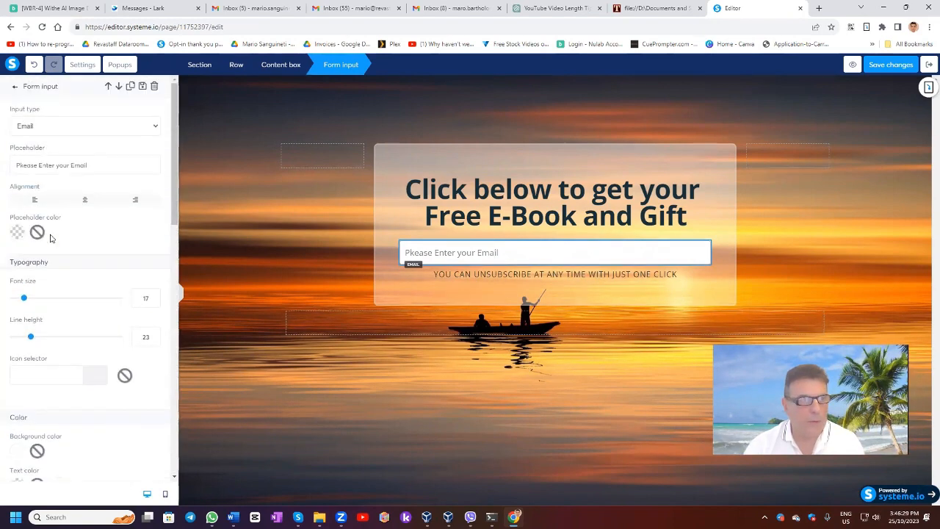
Add a button below the email field with Send form as its action.
click(15, 86)
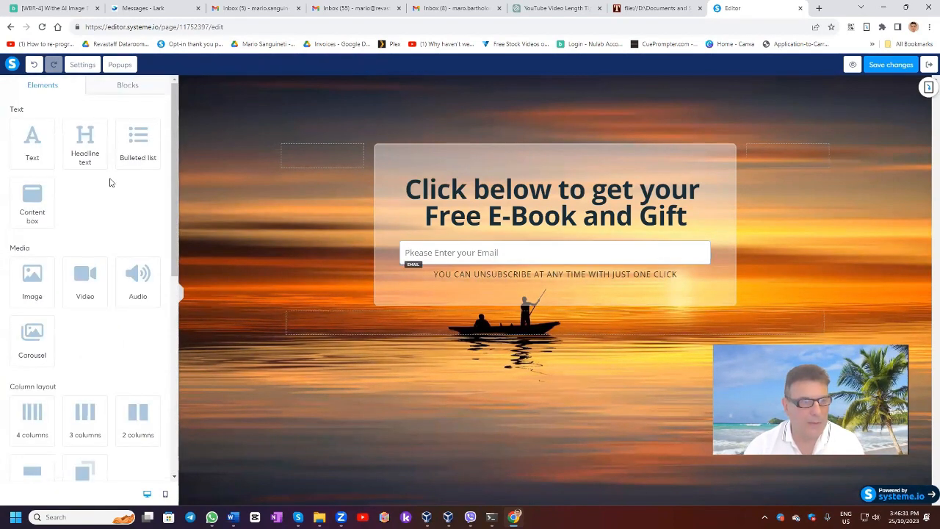
scroll(108, 185, down, 3)
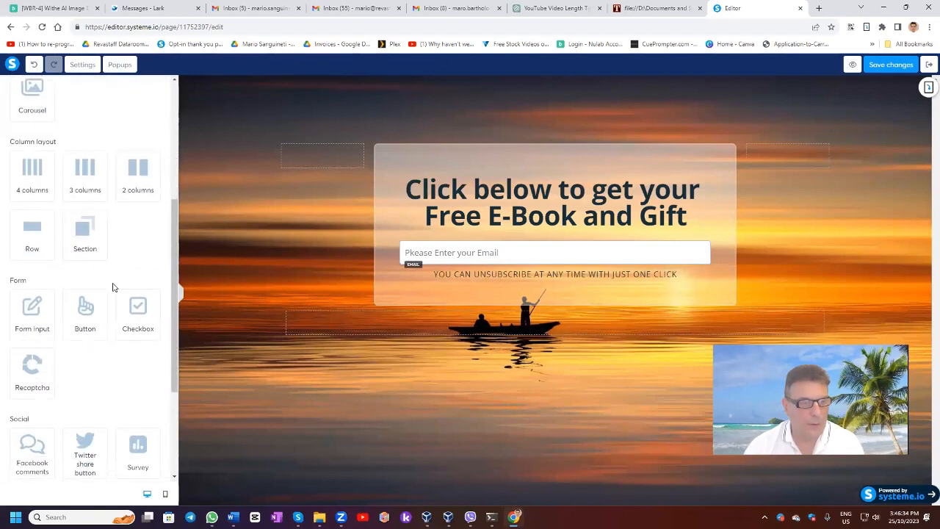
drag(84, 308, 592, 285)
click(553, 293)
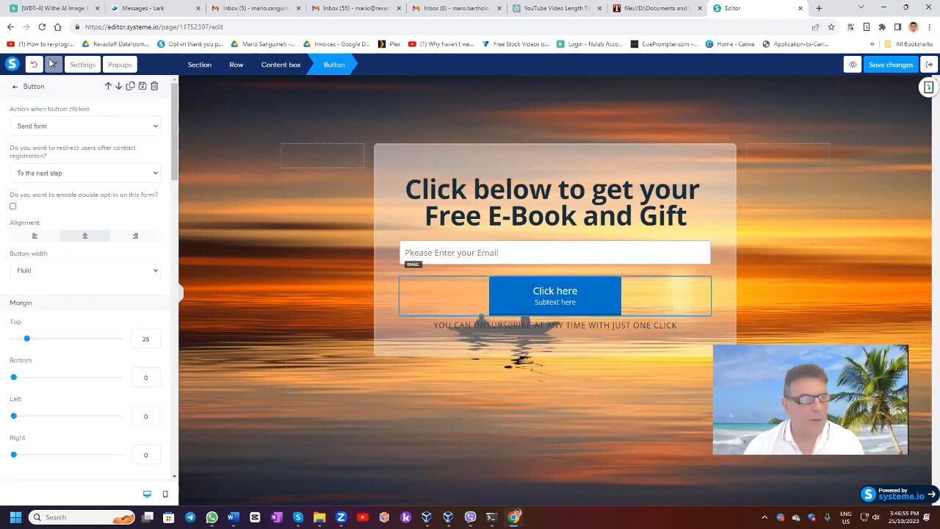
click(66, 129)
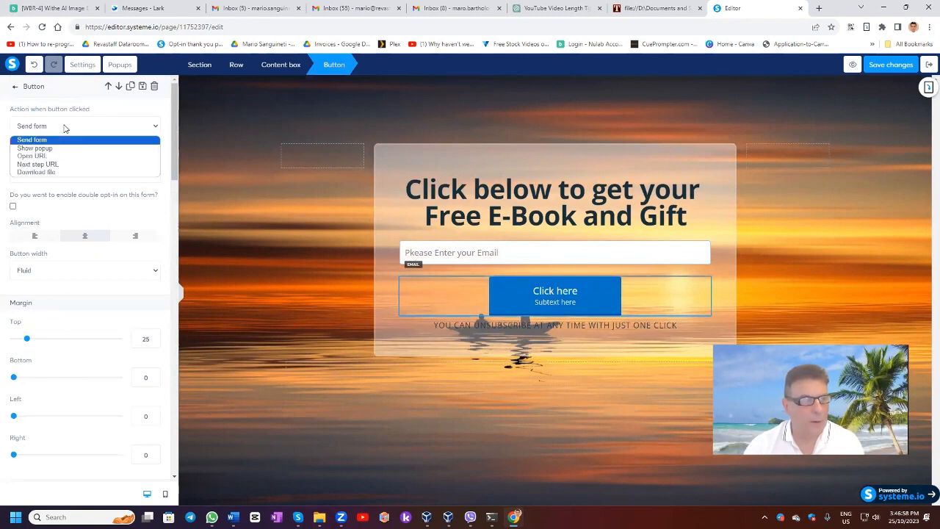
click(44, 142)
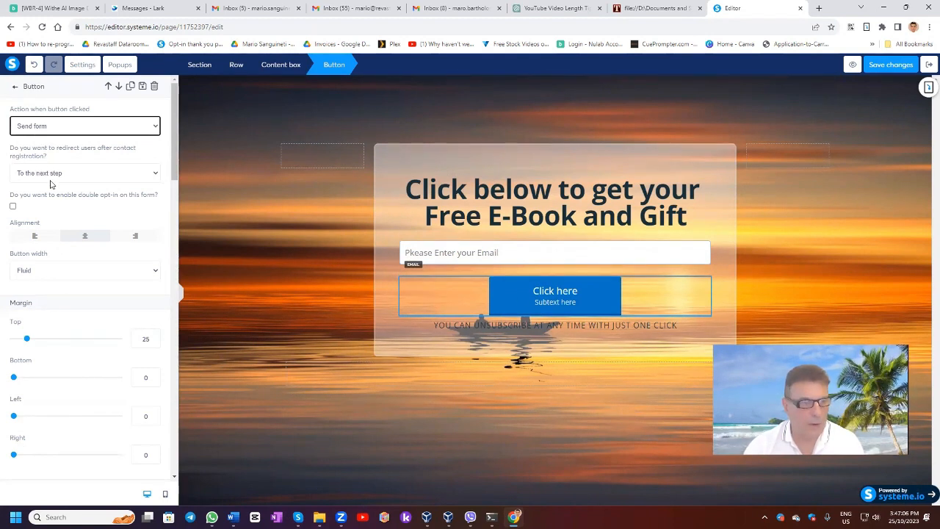
Clear the new button's subtext and set its button text to "Click Here to Receive Your Gift".
scroll(50, 181, down, 1)
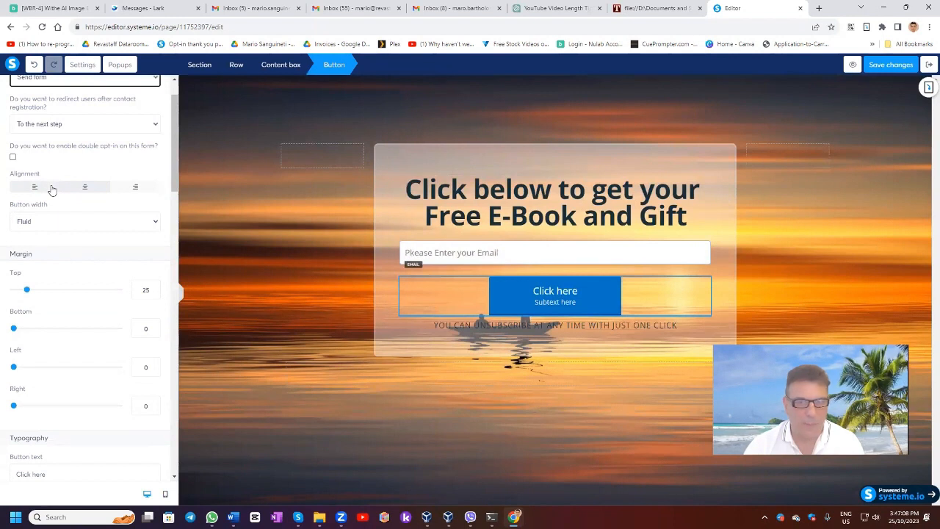
scroll(51, 189, down, 4)
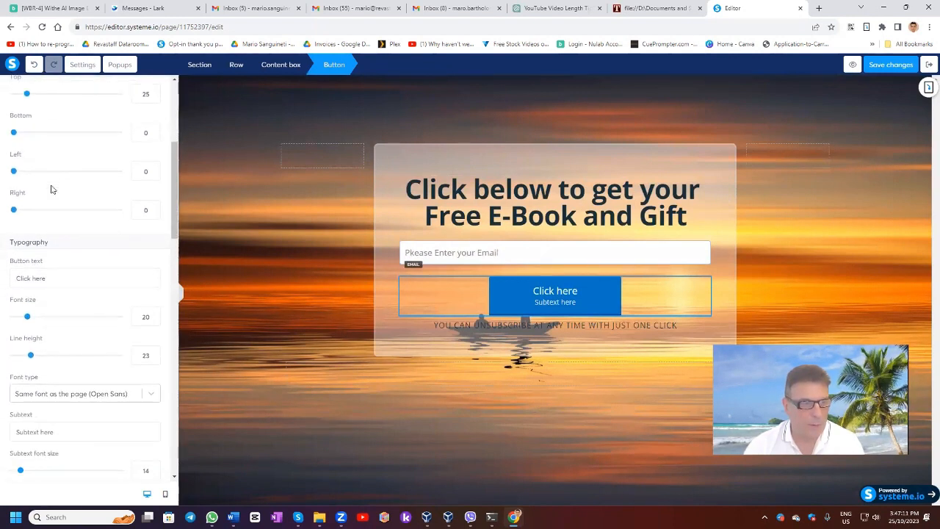
triple_click(53, 383)
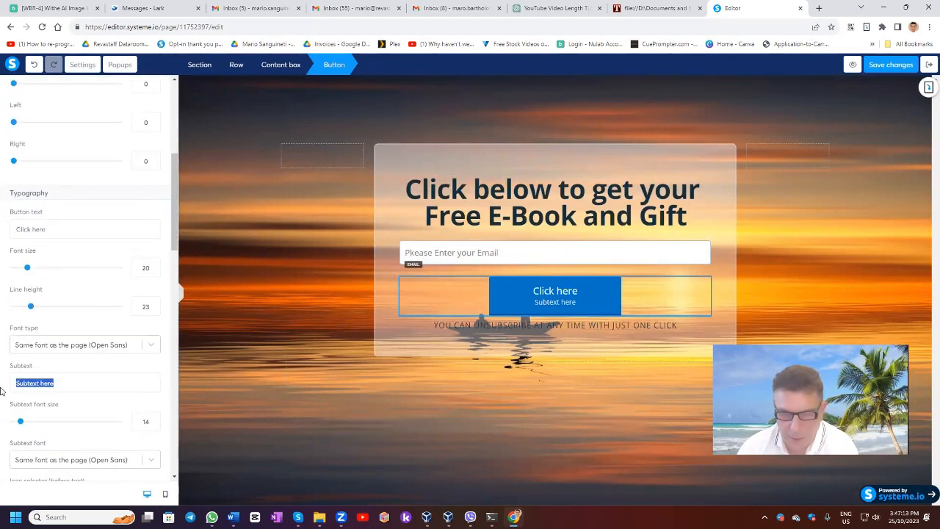
key(BackSpace)
drag(59, 233, 32, 230)
text(Here to Receieve Your Gift)
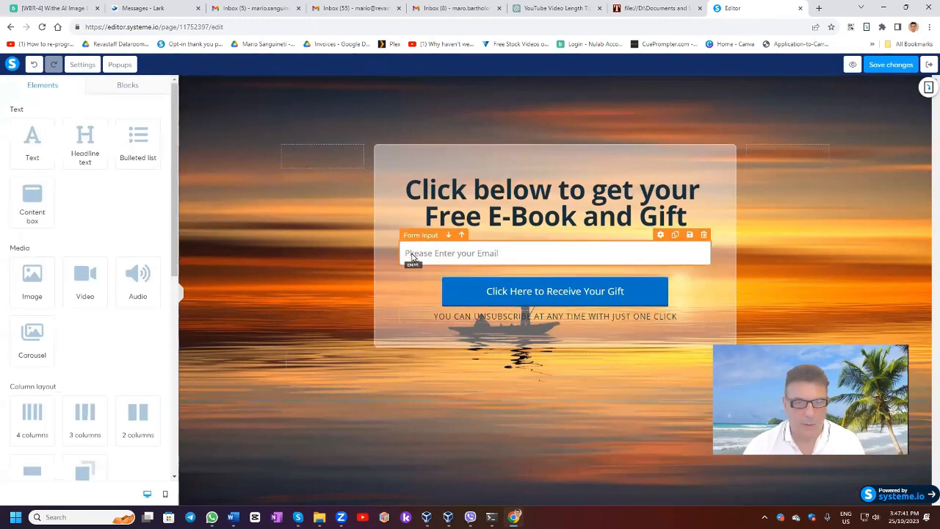
Correct the email field's placeholder to "Please Enter your Email", then preview the squeeze page and close the preview.
click(414, 253)
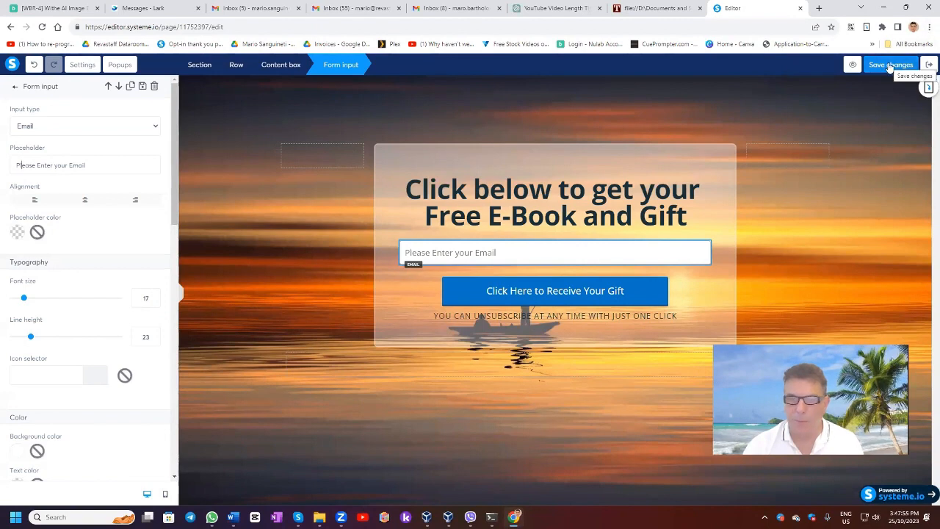
click(853, 64)
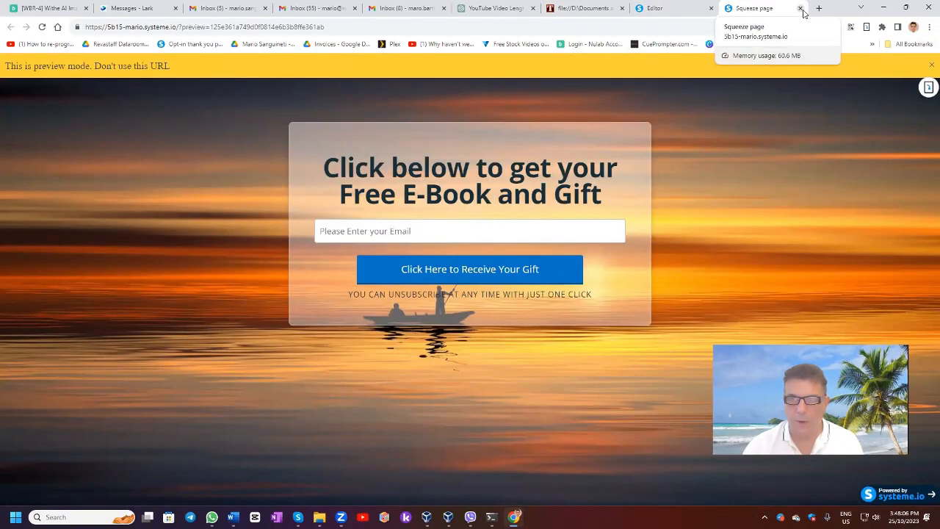
click(801, 10)
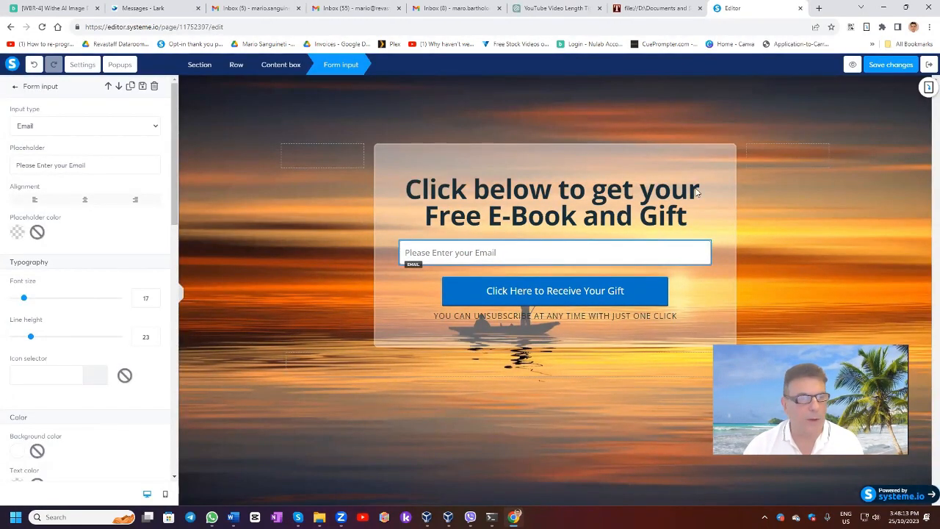
Exit the editor and, for the Thank You / Download Page step, preview and select the "Thank you for registering!" template.
click(928, 65)
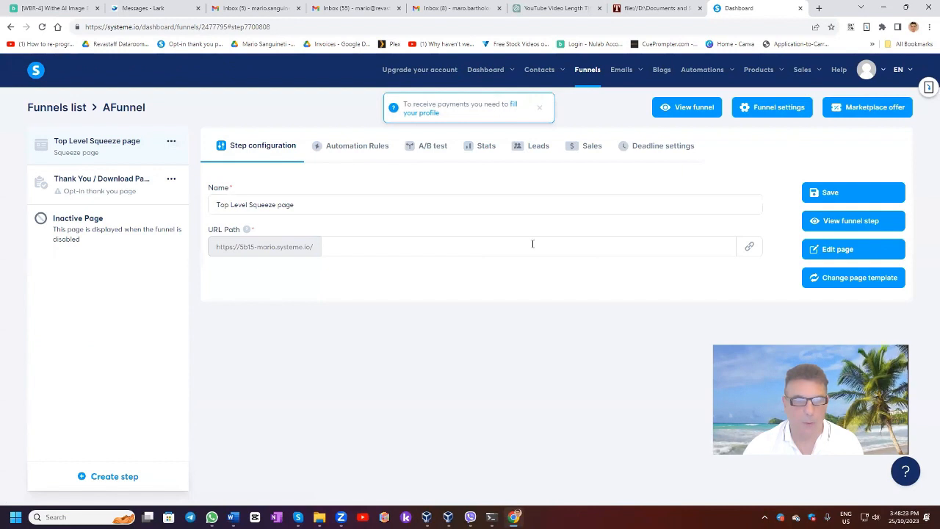
click(90, 189)
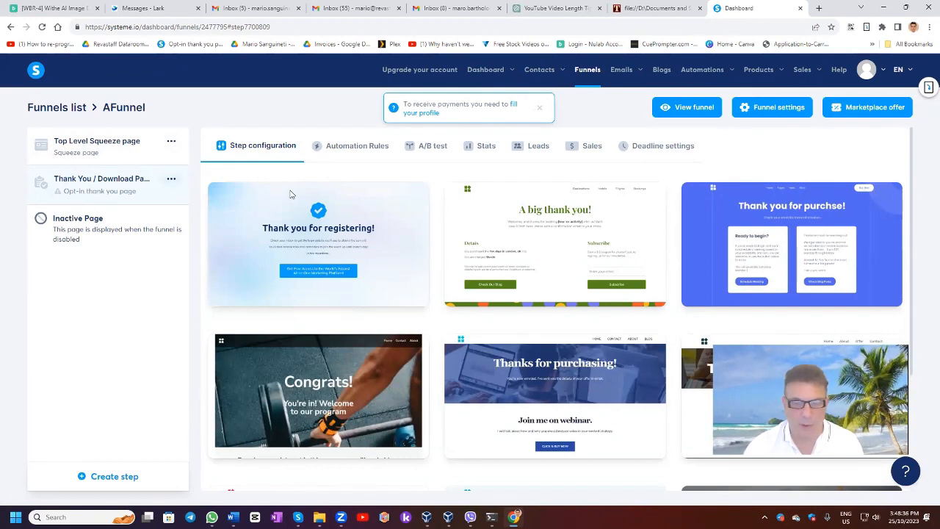
mouse_move(548, 263)
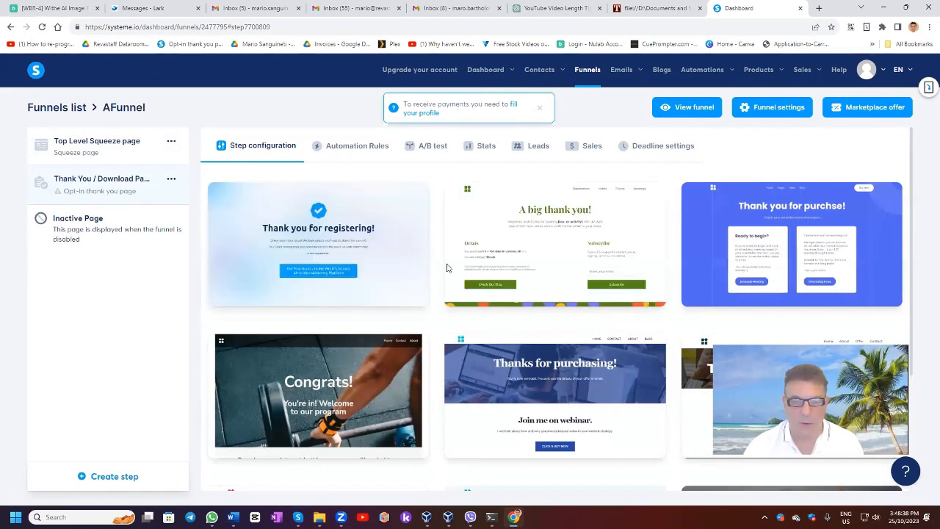
scroll(479, 263, down, 1)
scroll(476, 269, up, 1)
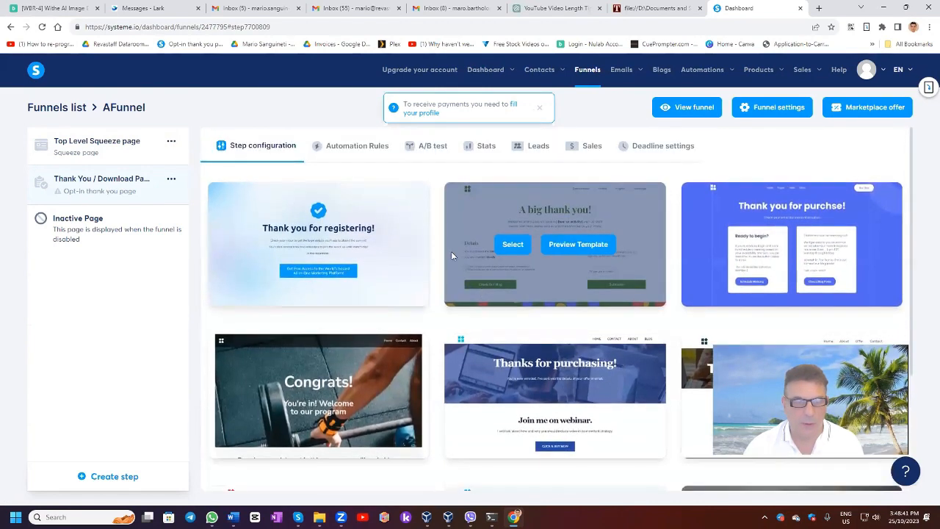
click(333, 246)
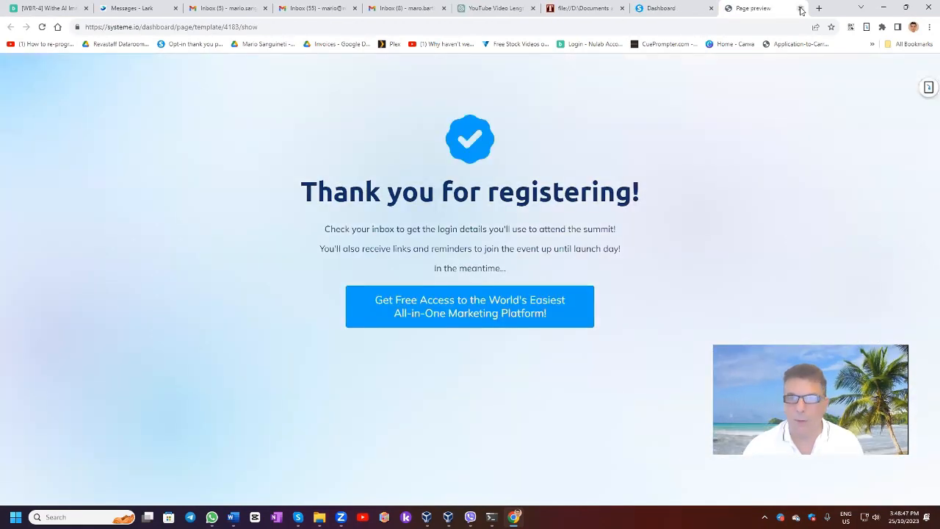
click(800, 8)
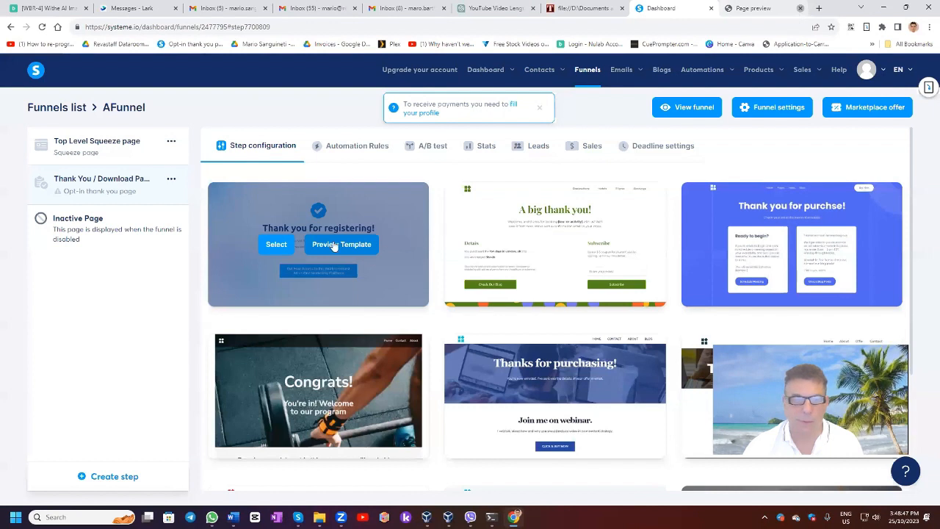
click(276, 245)
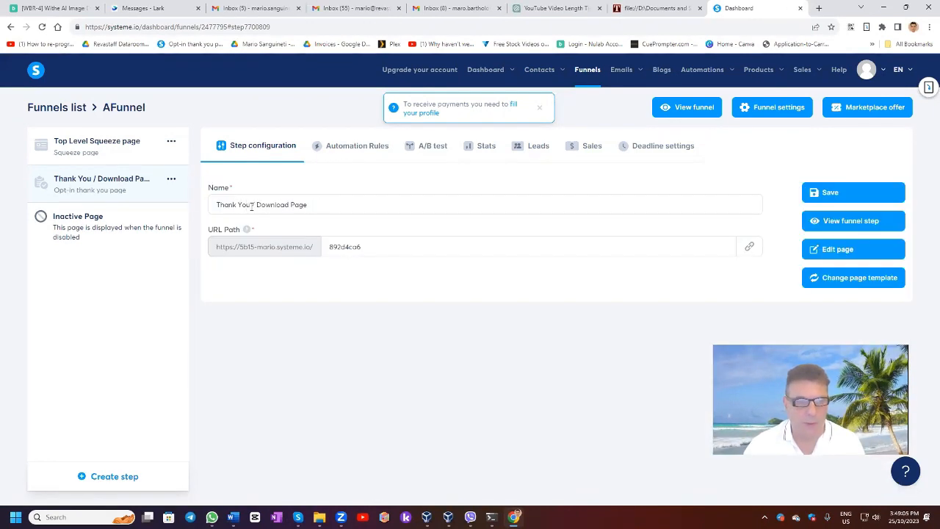
Remove "/ Download Page" from the thank-you step's name and open its page for editing.
drag(250, 205, 342, 205)
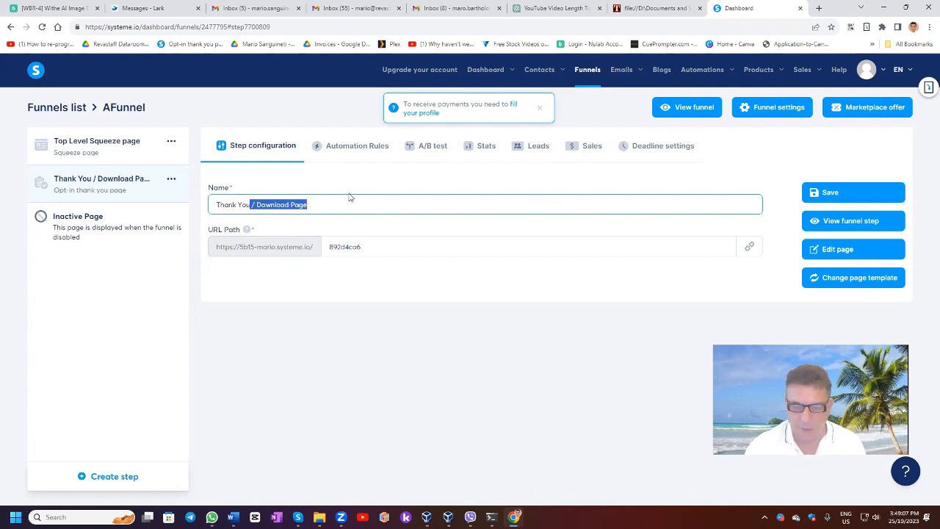
key(BackSpace)
click(846, 254)
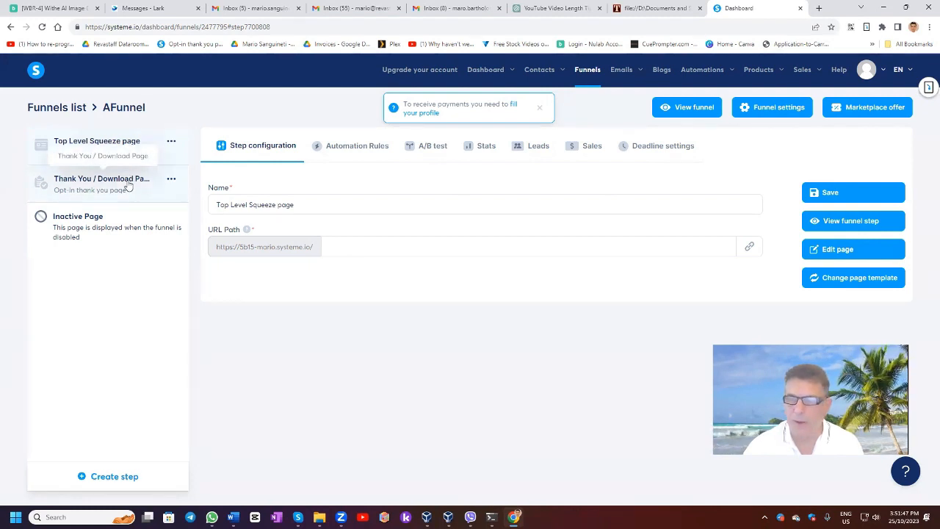
View the live Top Level Squeeze page, fill in a test contact's e-mail address and submit the form to receive the gift.
click(830, 224)
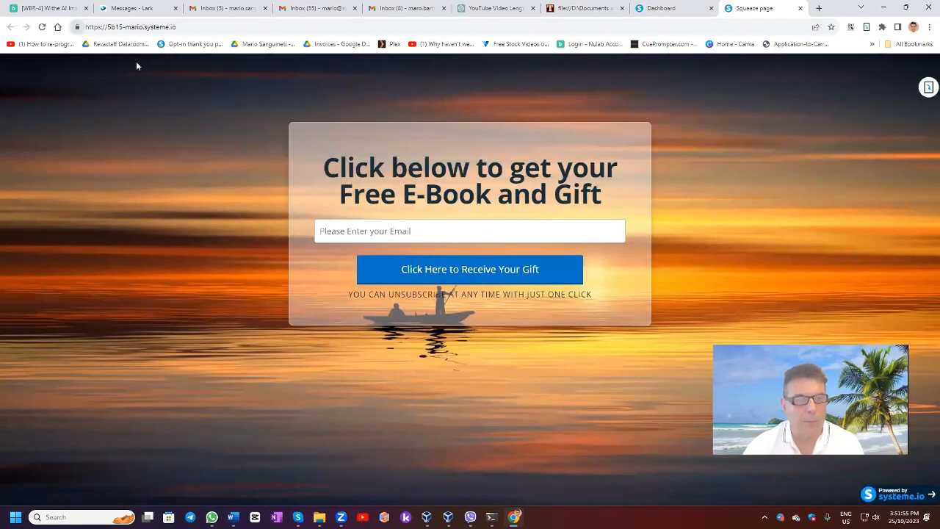
click(371, 221)
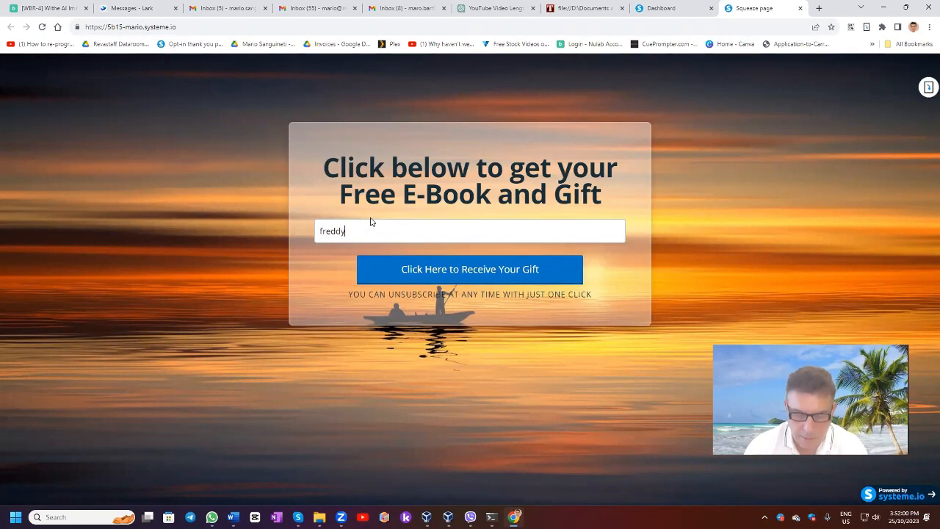
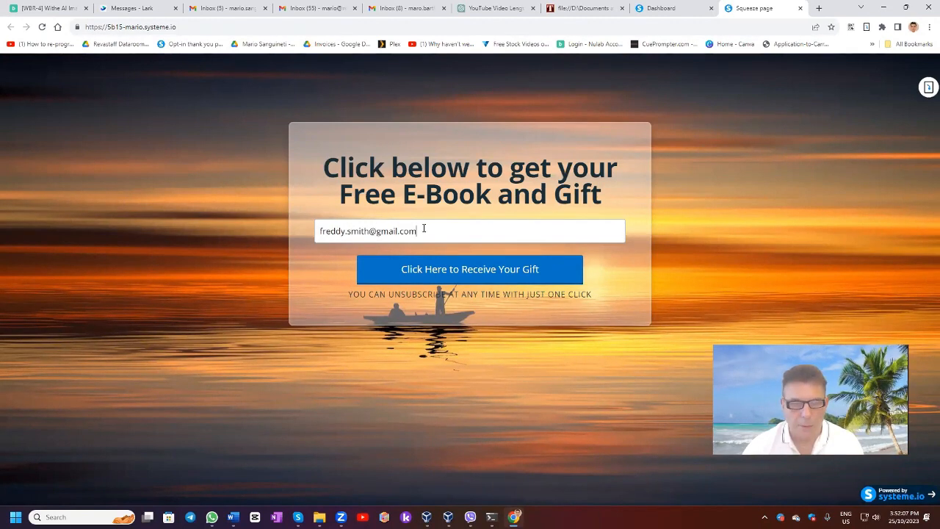
click(447, 275)
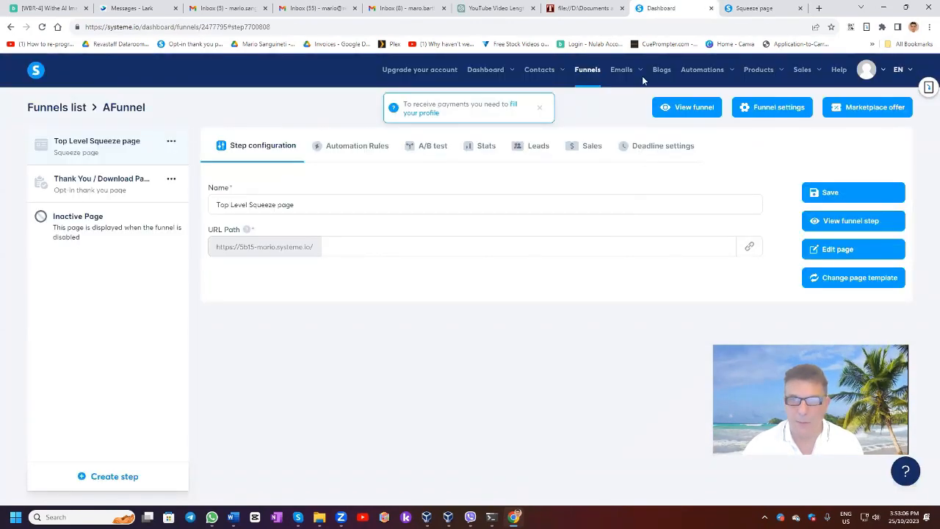
Check the contacts list for the newly submitted test contact, then go to the main dashboard.
mouse_move(538, 74)
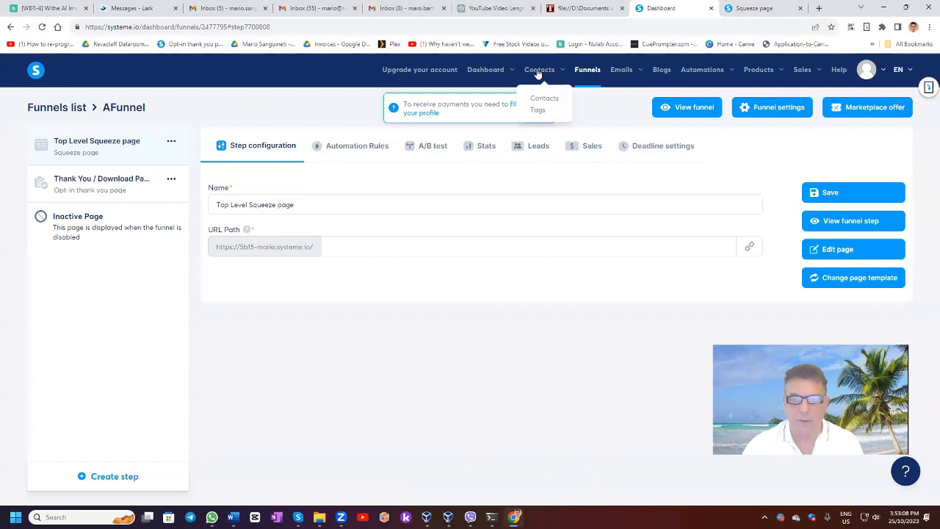
click(544, 98)
mouse_move(432, 180)
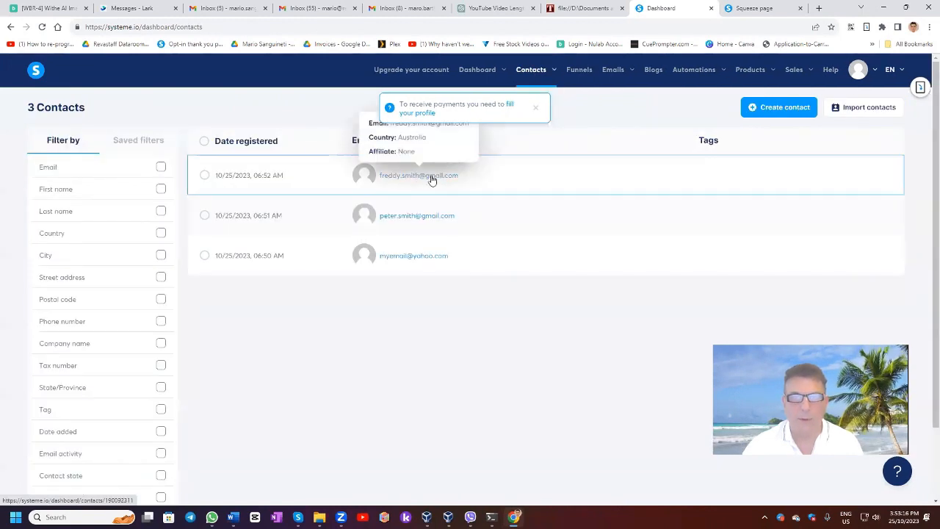
mouse_move(483, 79)
click(473, 99)
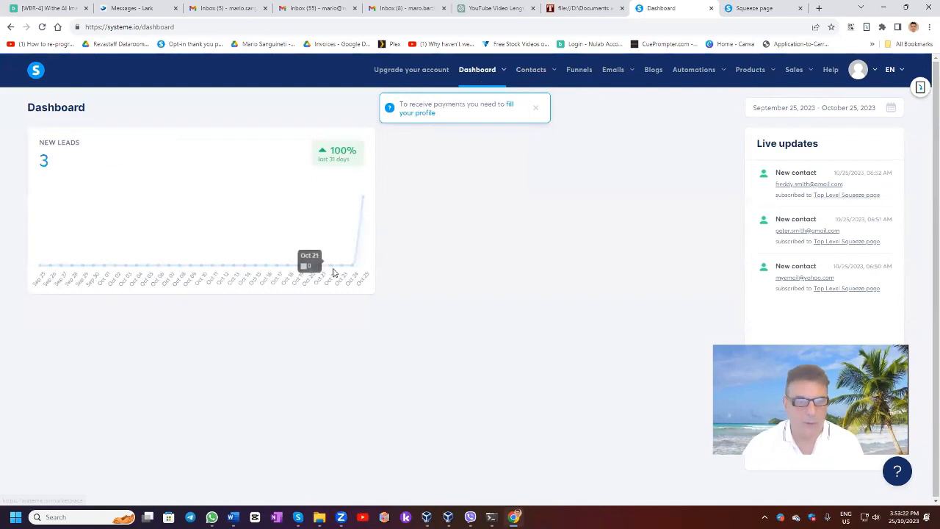
mouse_move(362, 208)
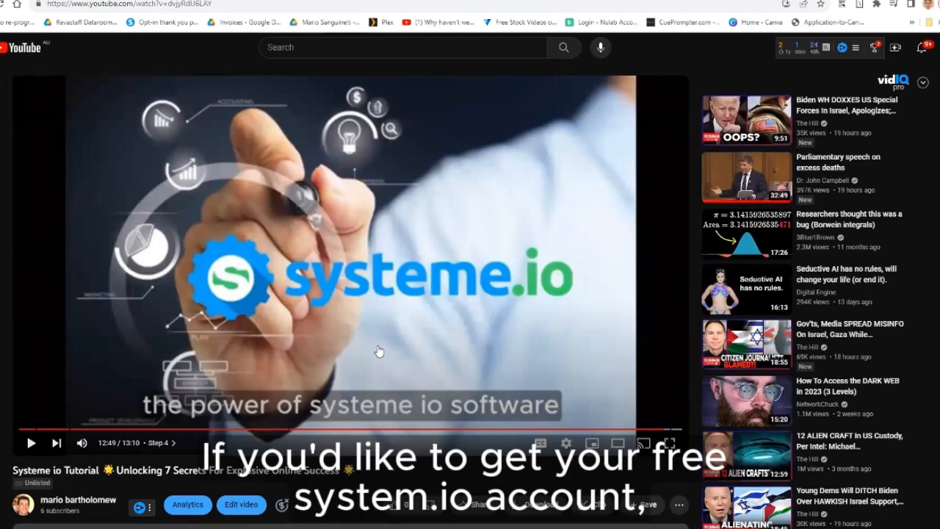
On the YouTube page of the Systeme io Tutorial, examine the comment links and the expanded description down to the free-account link and affiliate disclosure.
scroll(378, 351, down, 3)
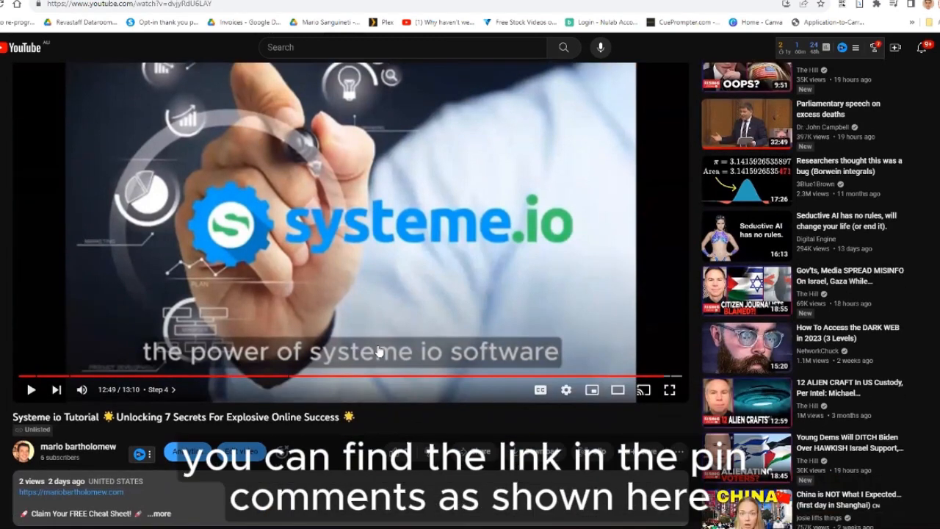
scroll(142, 462, down, 1)
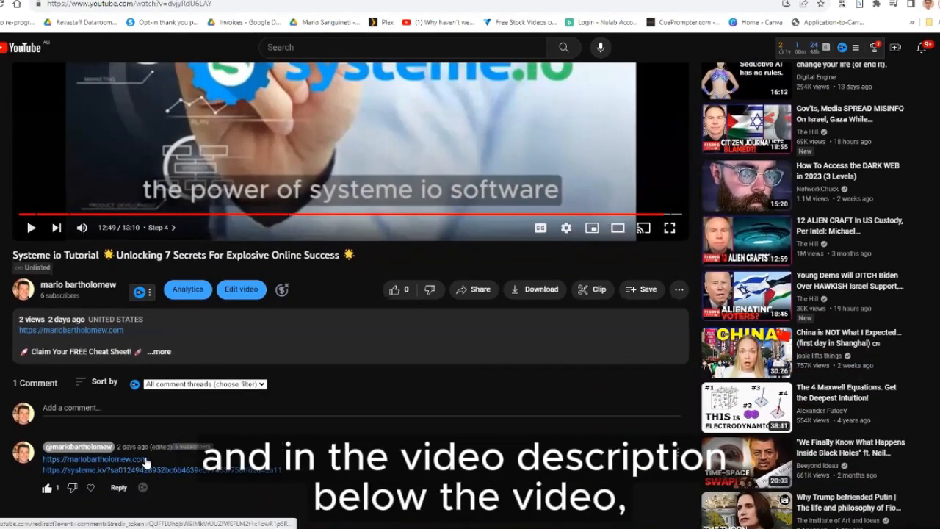
click(197, 345)
scroll(336, 364, down, 5)
scroll(336, 368, up, 2)
scroll(335, 371, up, 1)
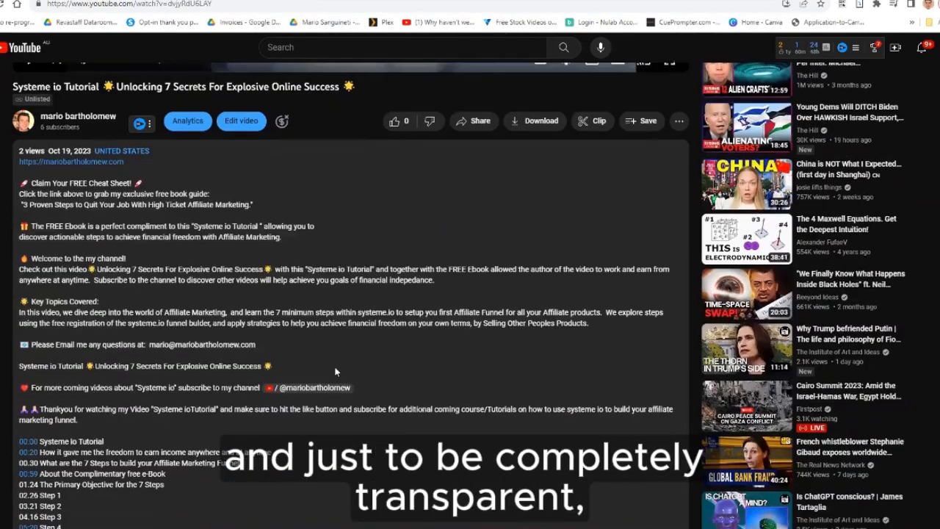
scroll(336, 371, down, 1)
scroll(336, 371, down, 8)
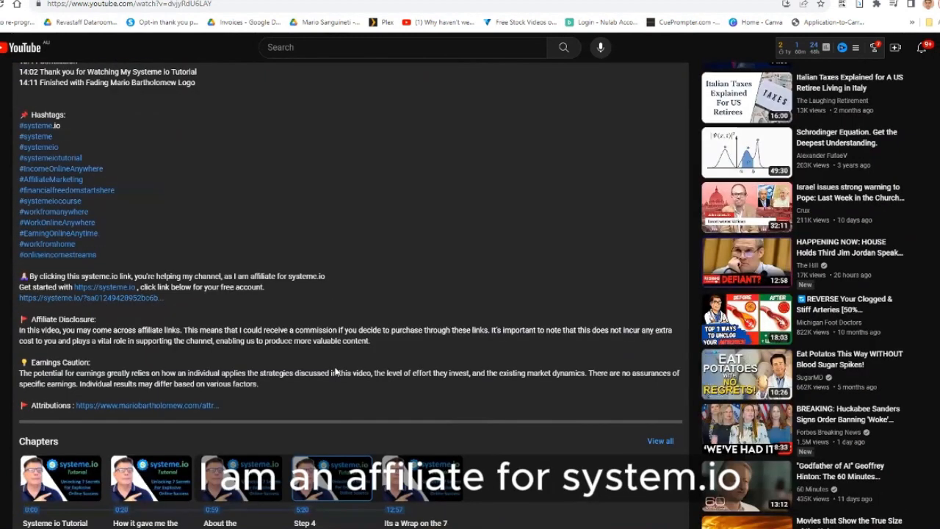